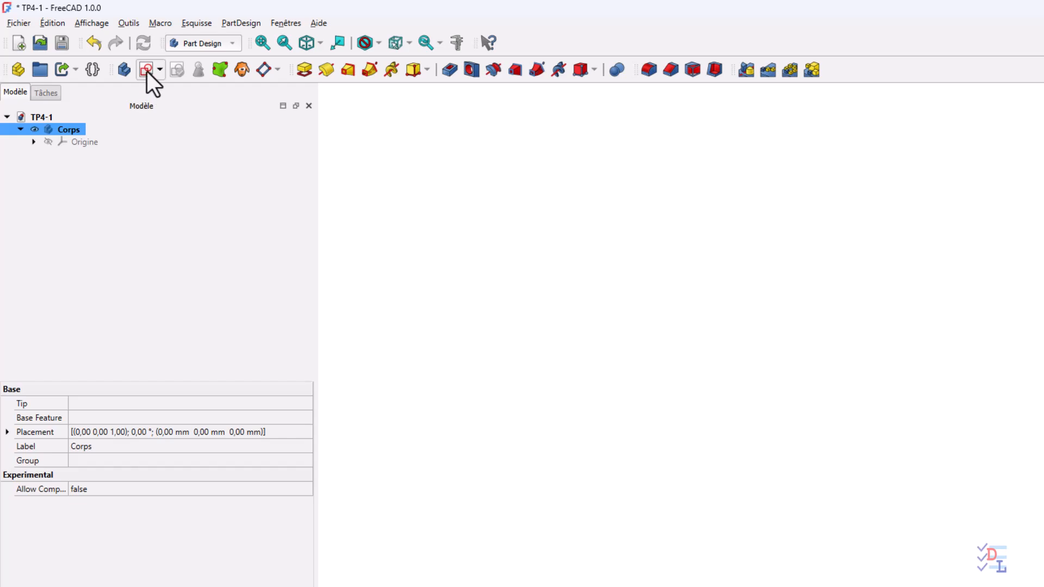
- Create a new sketch in the body on an origin plane
click(147, 70)
click(74, 182)
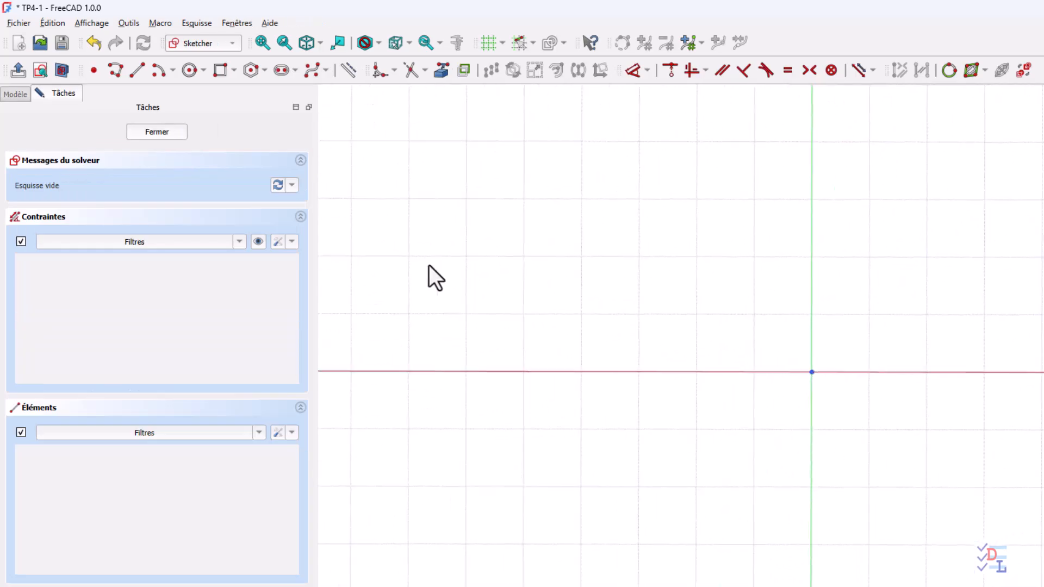
mouse_move(556, 292)
middle_down()
mouse_move(426, 372)
mouse_move(432, 392)
middle_up()
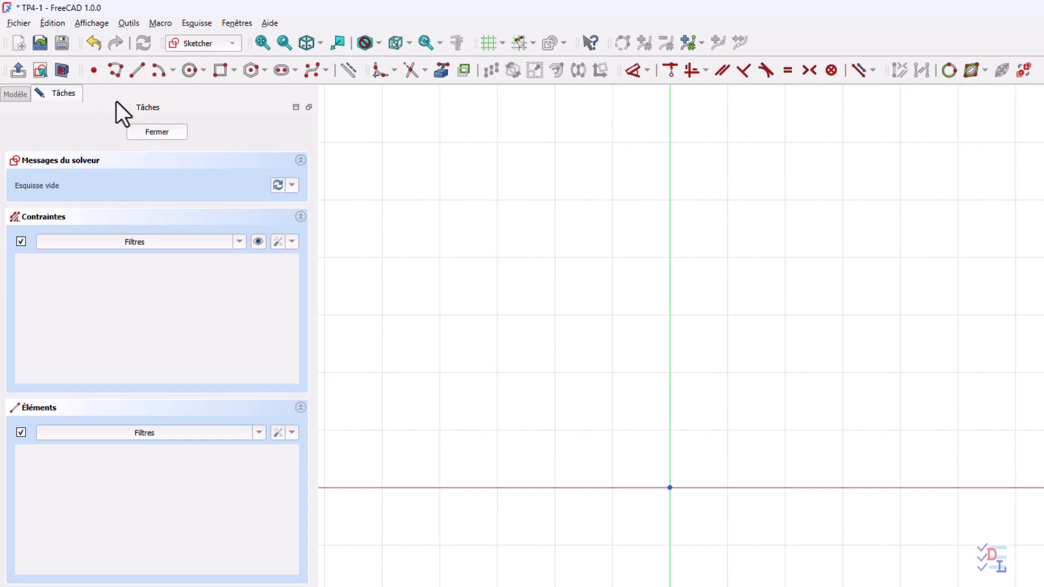
- Start a polyline about 6 mm above the horizontal axis, tracing the base, right foot, right upright and its short top edge
click(113, 71)
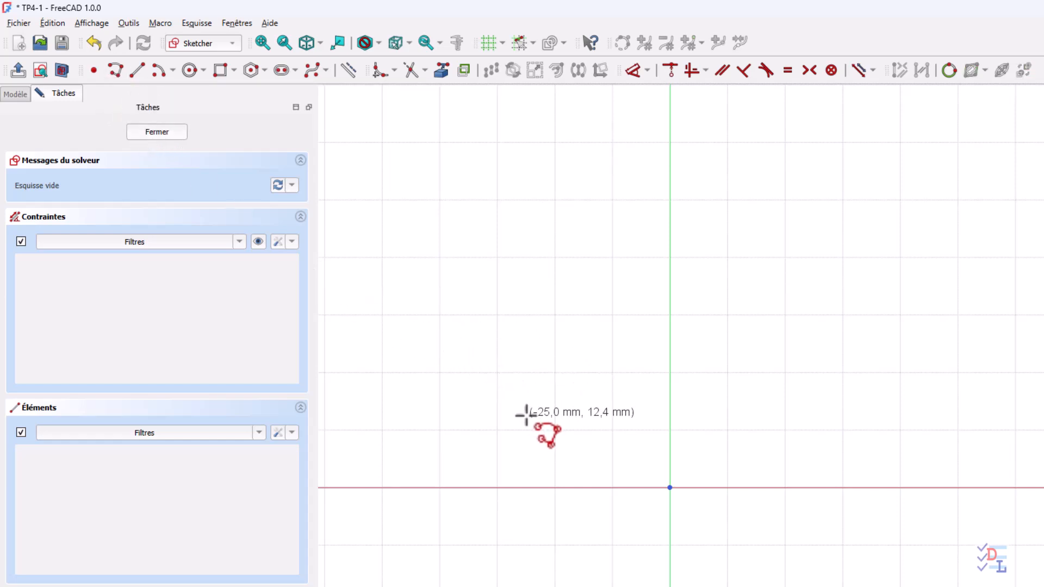
click(596, 451)
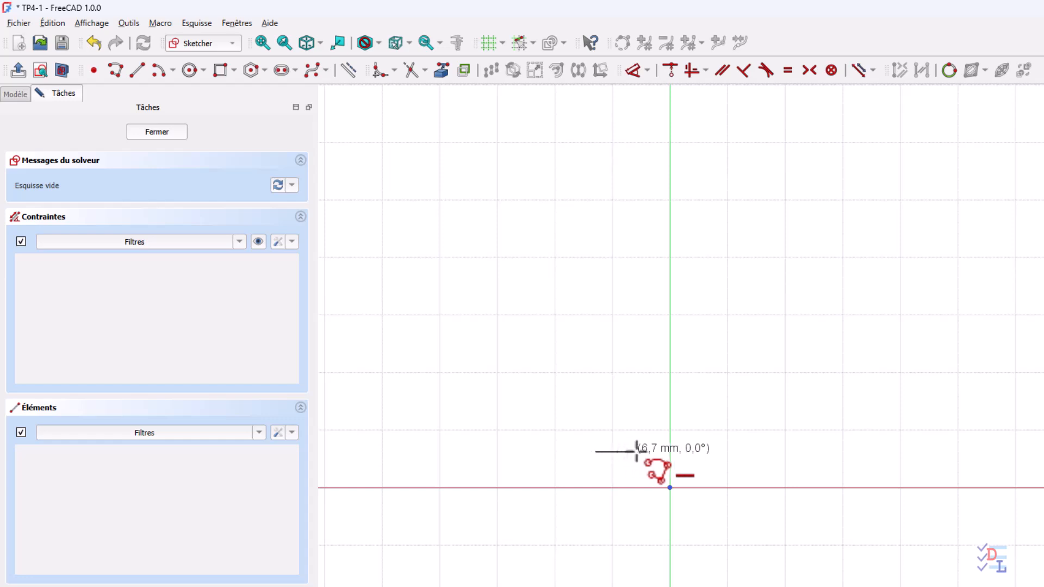
click(744, 451)
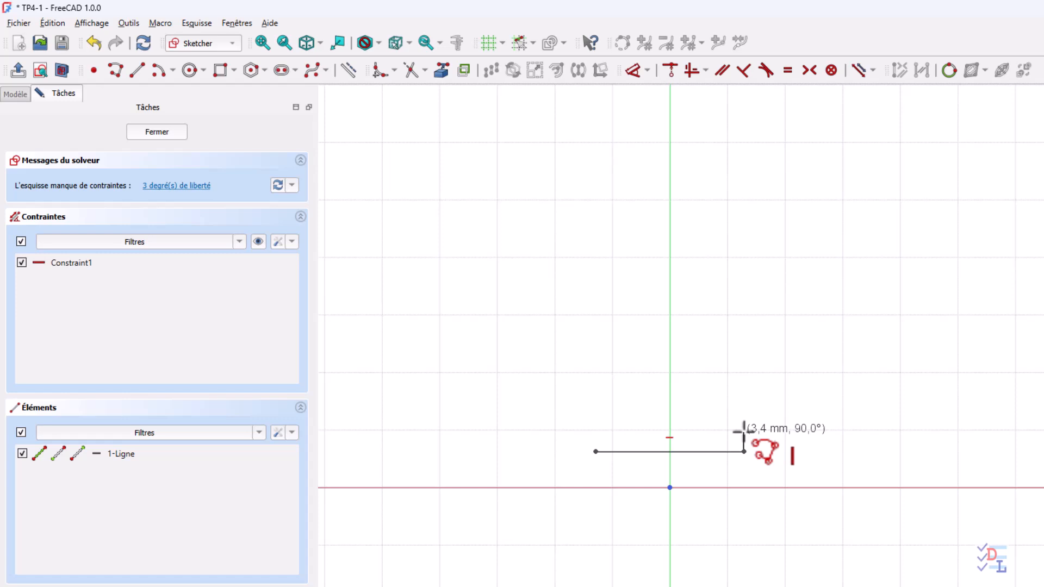
click(744, 433)
click(727, 432)
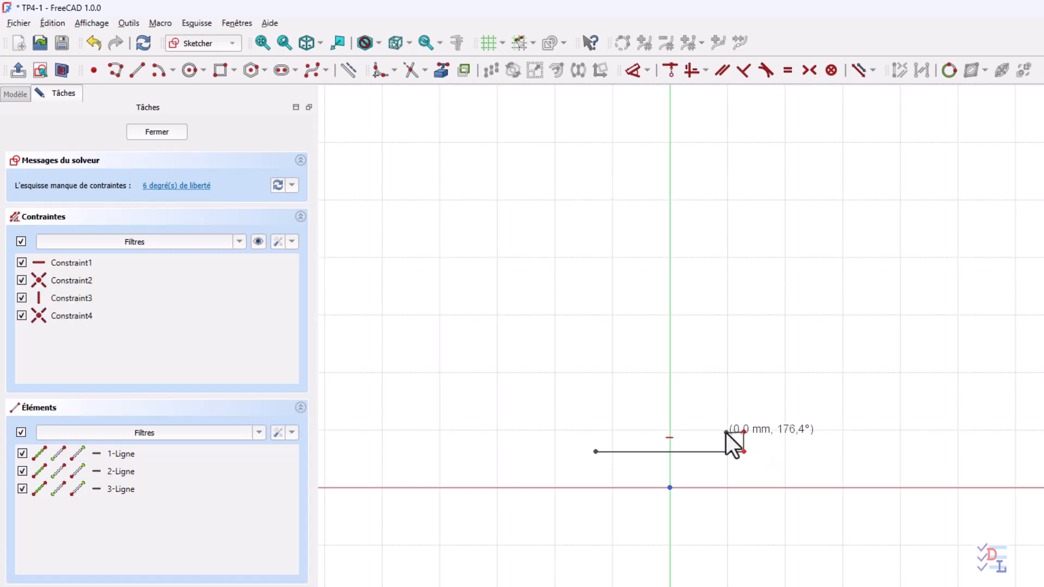
click(727, 315)
click(706, 313)
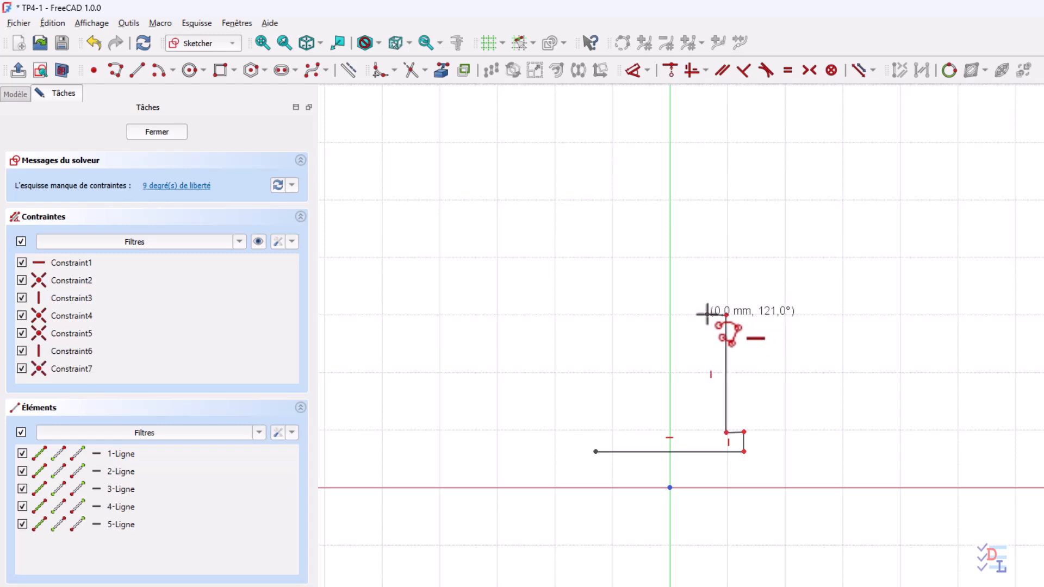
- Continue the polyline through a flat-bottomed V-shaped notch across the vertical axis and along the left upright's short top edge
click(687, 383)
click(653, 384)
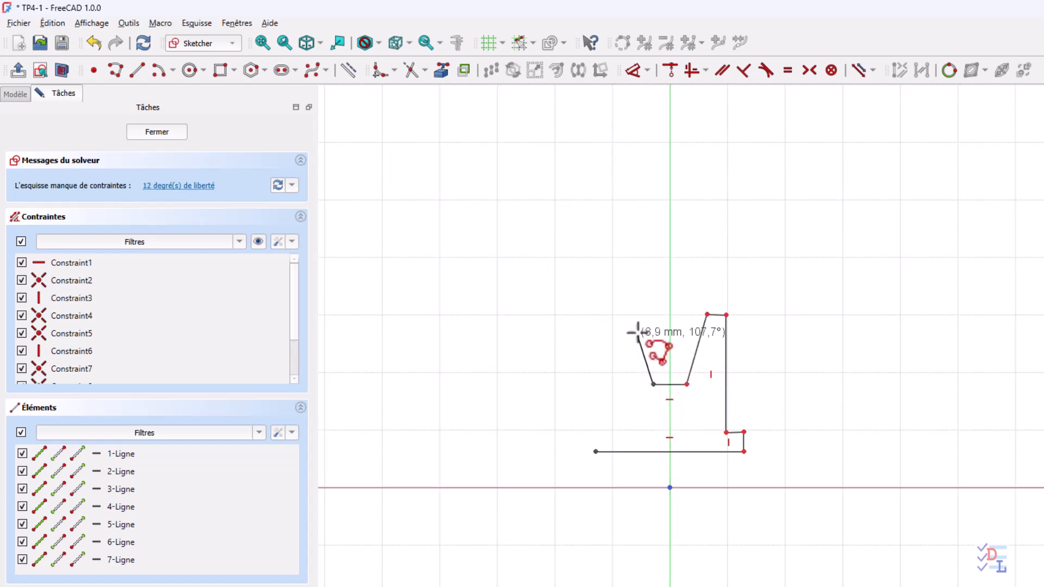
click(634, 315)
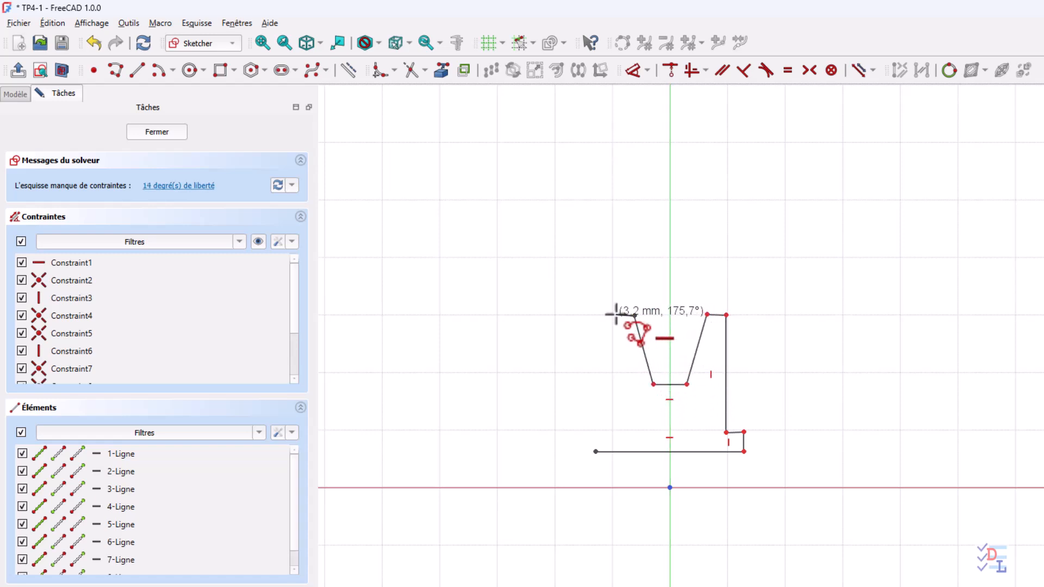
click(613, 314)
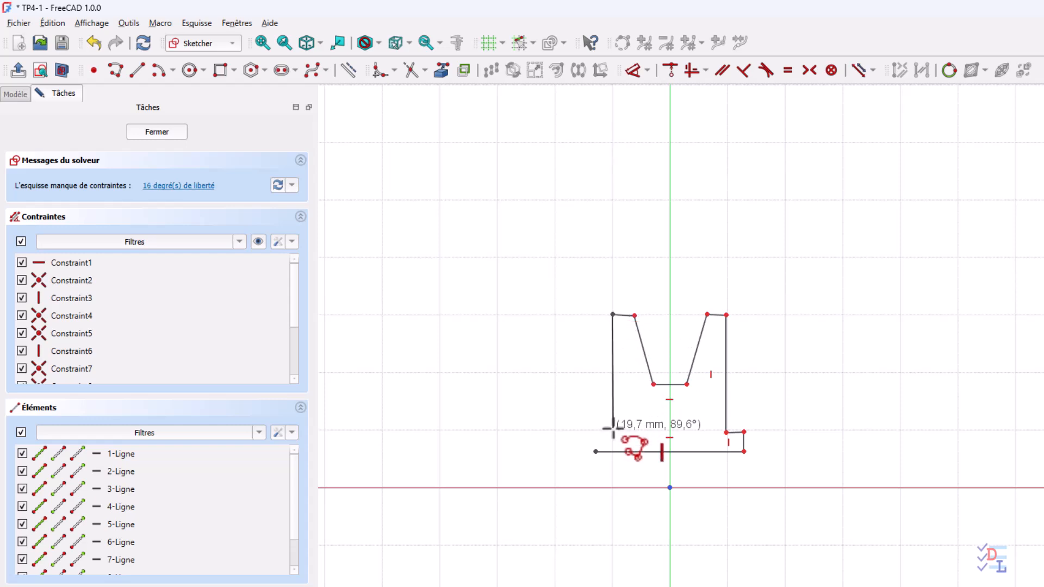
- Trace the left upright and left foot, closing the polyline at the base line's left end
click(613, 430)
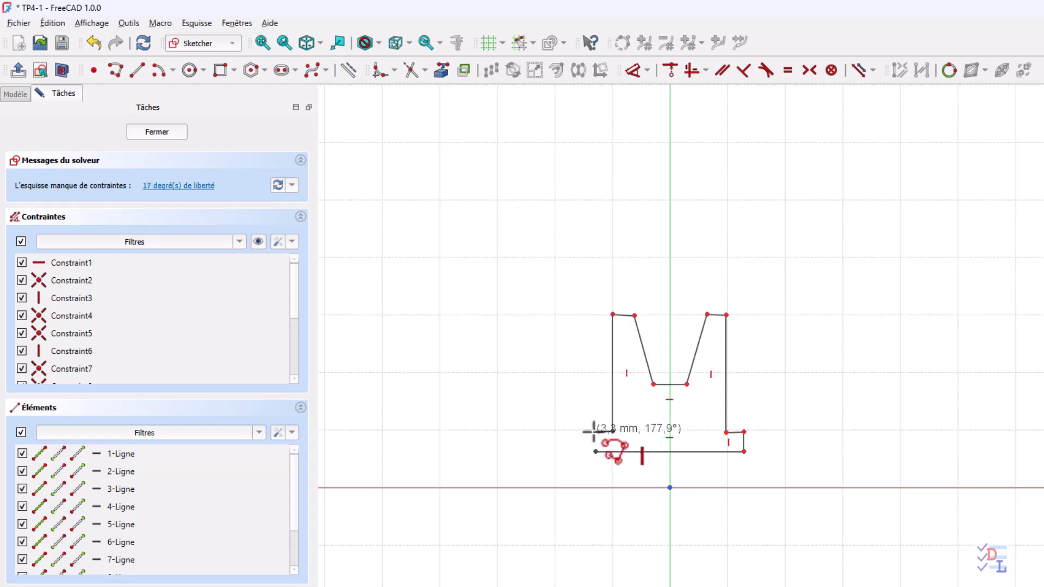
click(594, 430)
scroll(585, 418, down, 1)
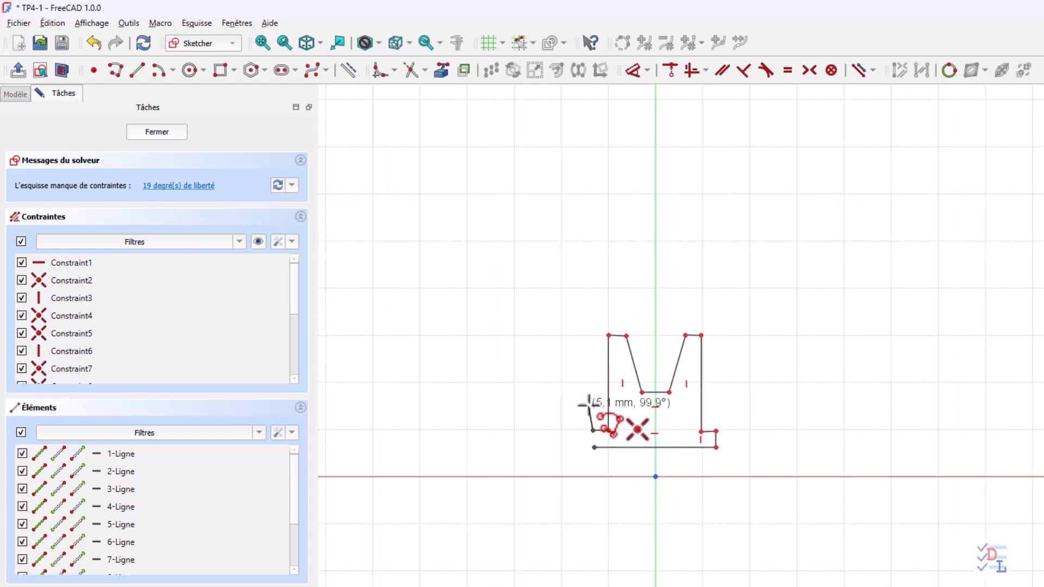
middle_drag(585, 404, 562, 261)
scroll(561, 312, up, 4)
scroll(562, 311, up, 2)
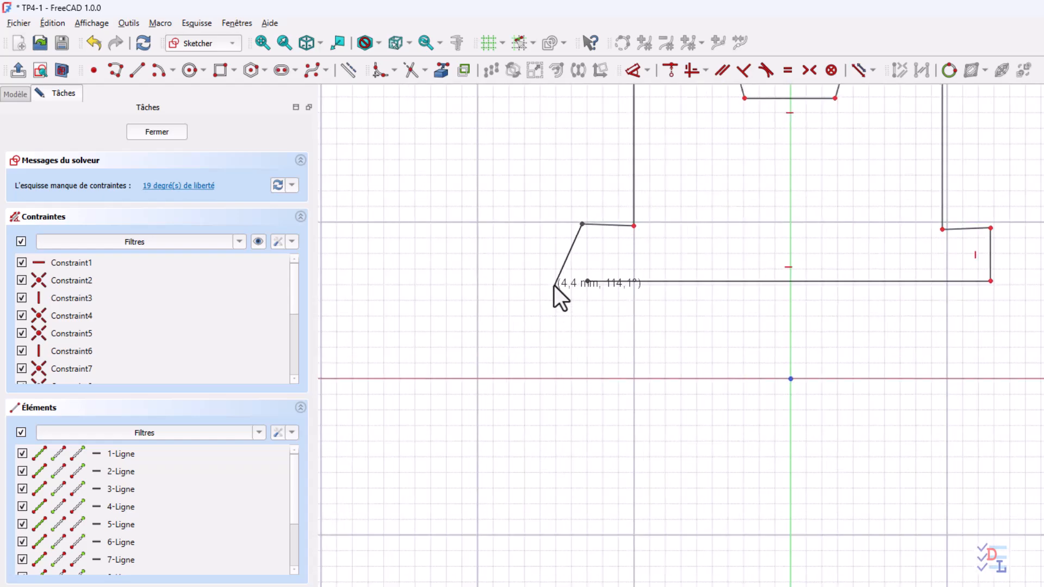
click(587, 280)
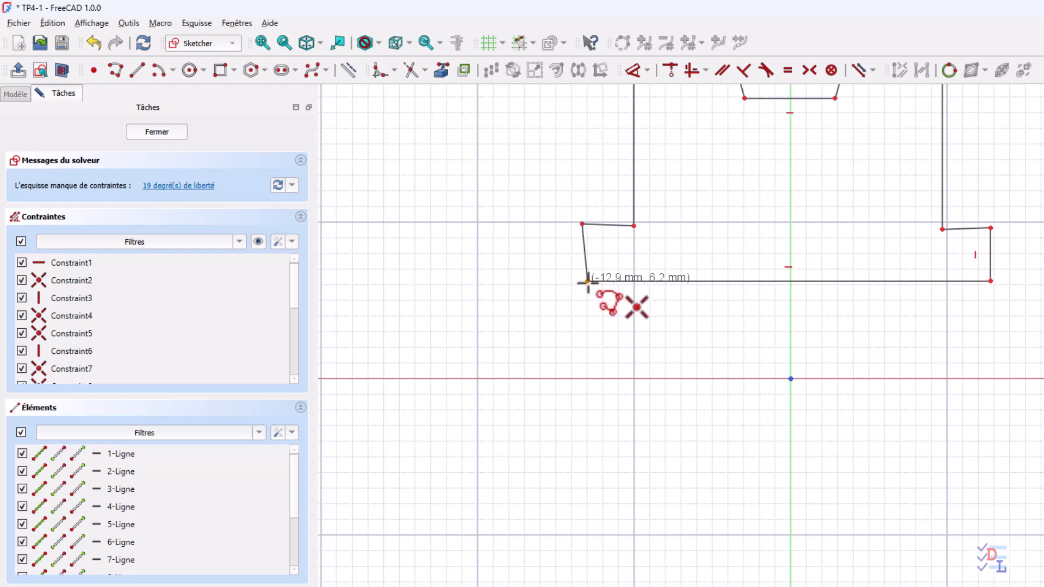
right_click(585, 310)
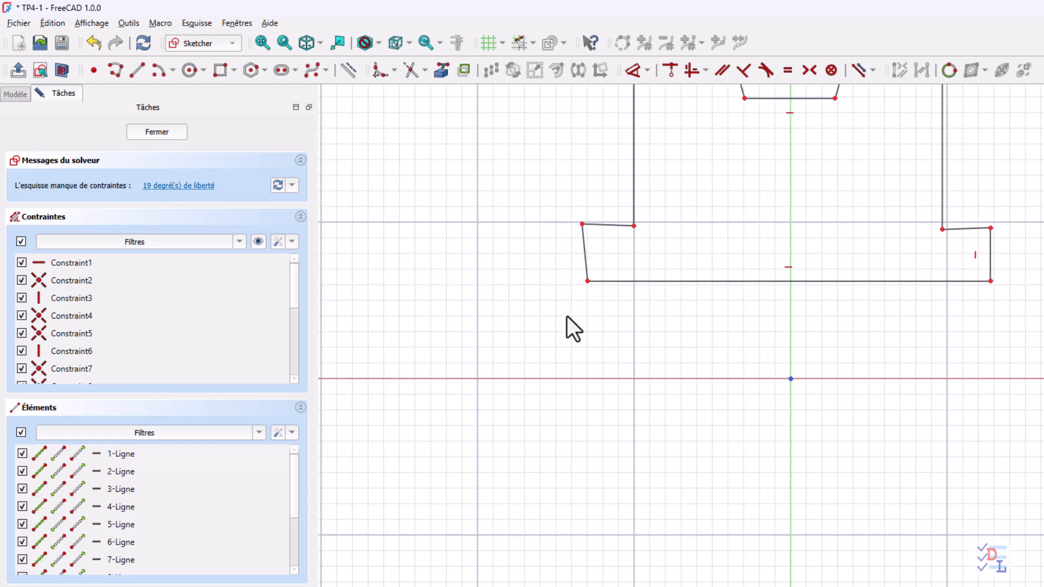
- Constrain both feet's top edges and both uprights' top edges horizontal, and the left foot's outer edge vertical
mouse_move(758, 211)
middle_down()
mouse_move(769, 219)
mouse_move(737, 450)
middle_up()
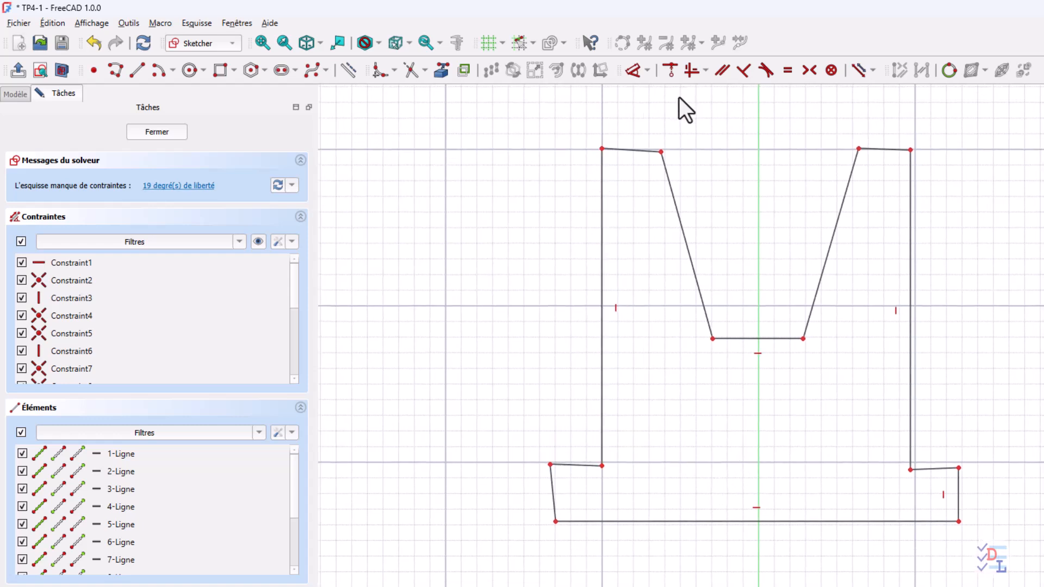
click(691, 70)
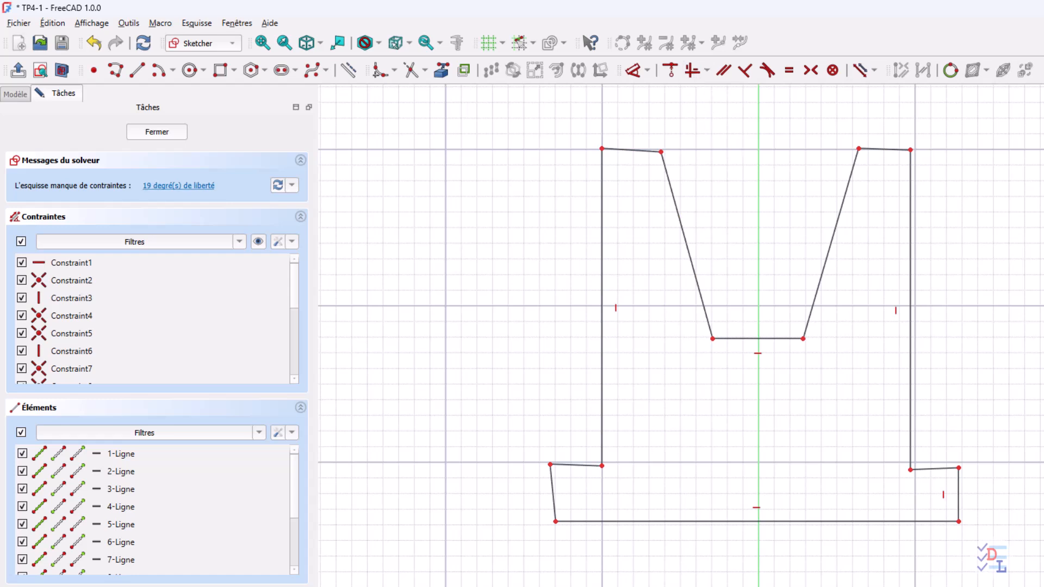
click(581, 466)
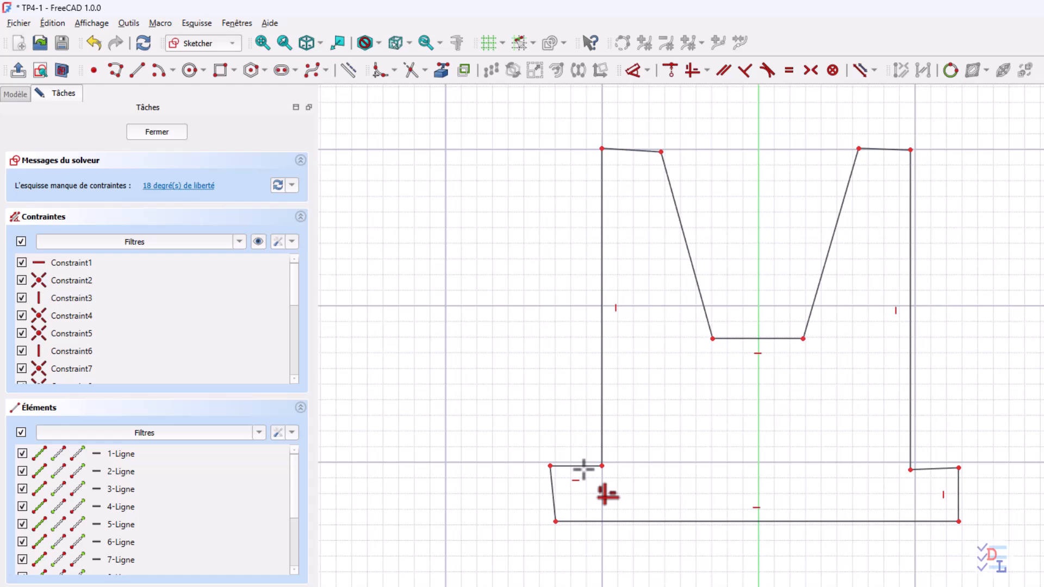
click(553, 493)
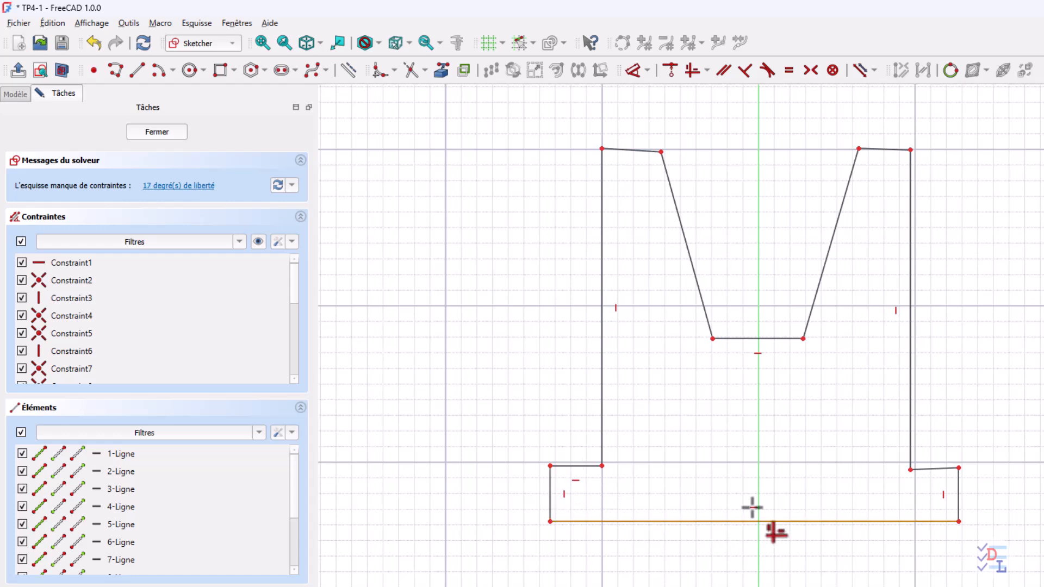
click(942, 468)
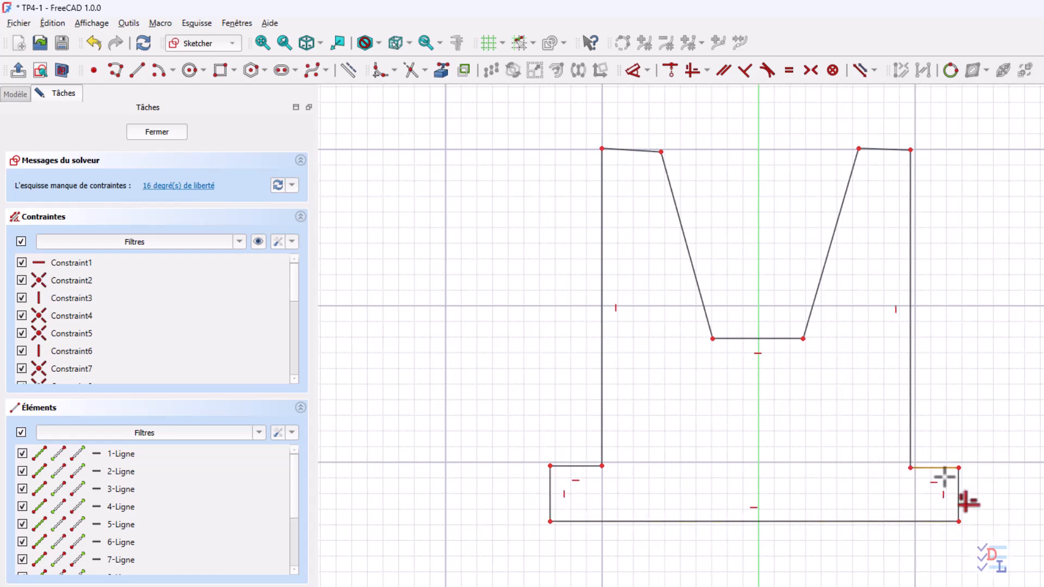
click(885, 148)
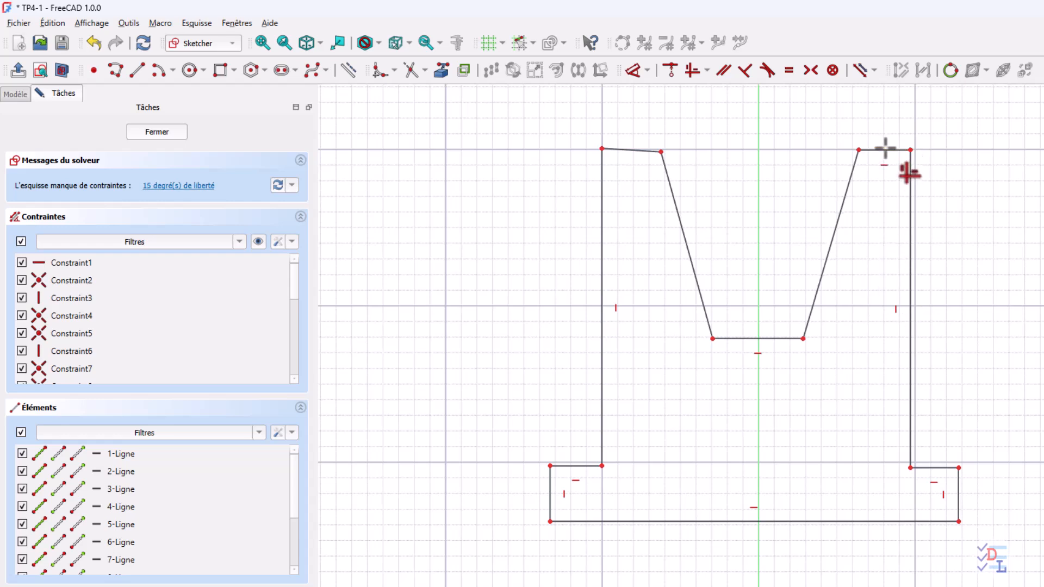
click(632, 148)
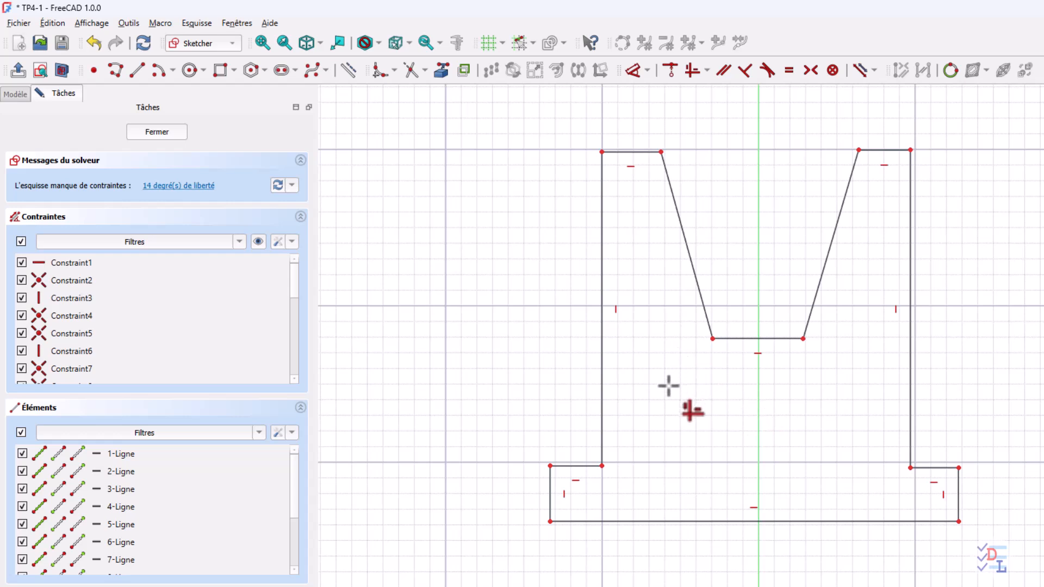
right_click(559, 385)
- Make the base line's endpoints and the two inner foot corners symmetric about the vertical axis
click(551, 522)
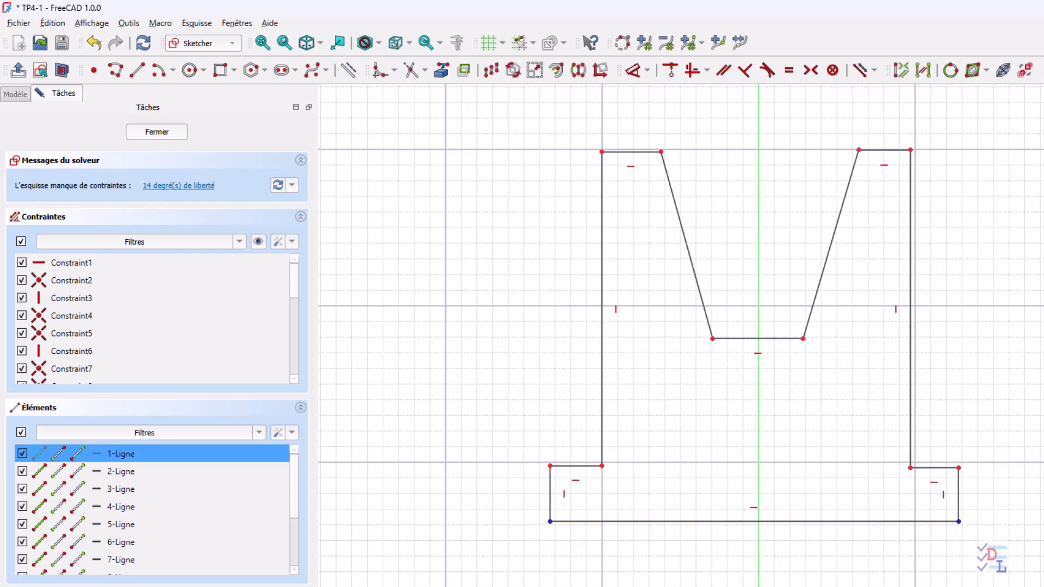
click(761, 579)
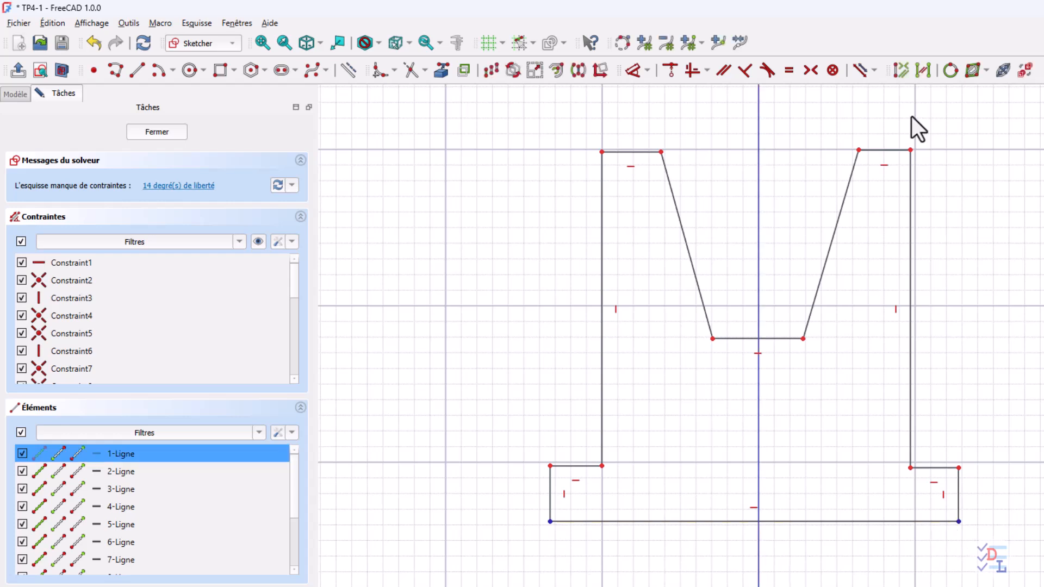
click(808, 70)
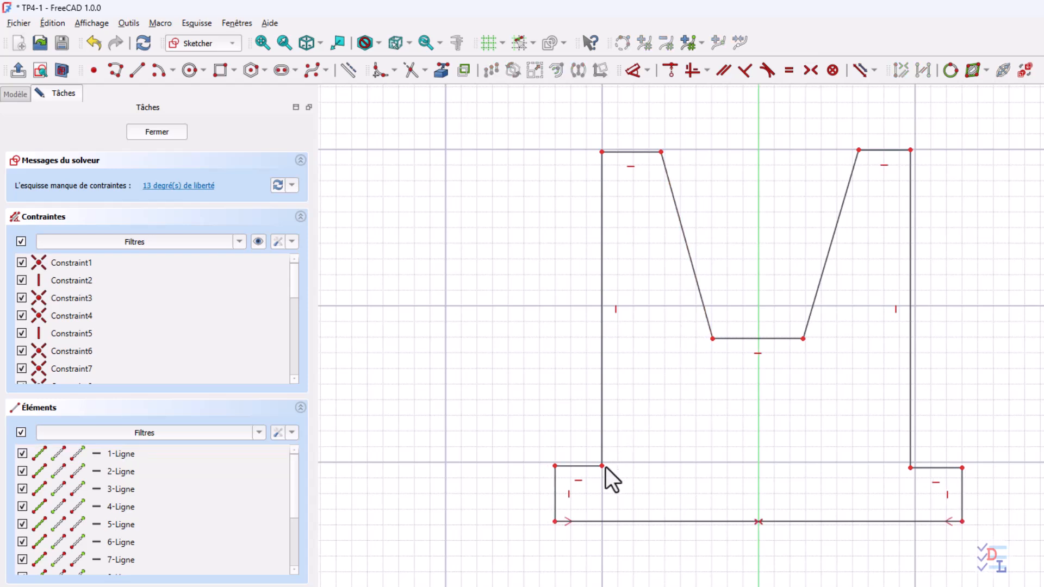
click(911, 467)
click(758, 445)
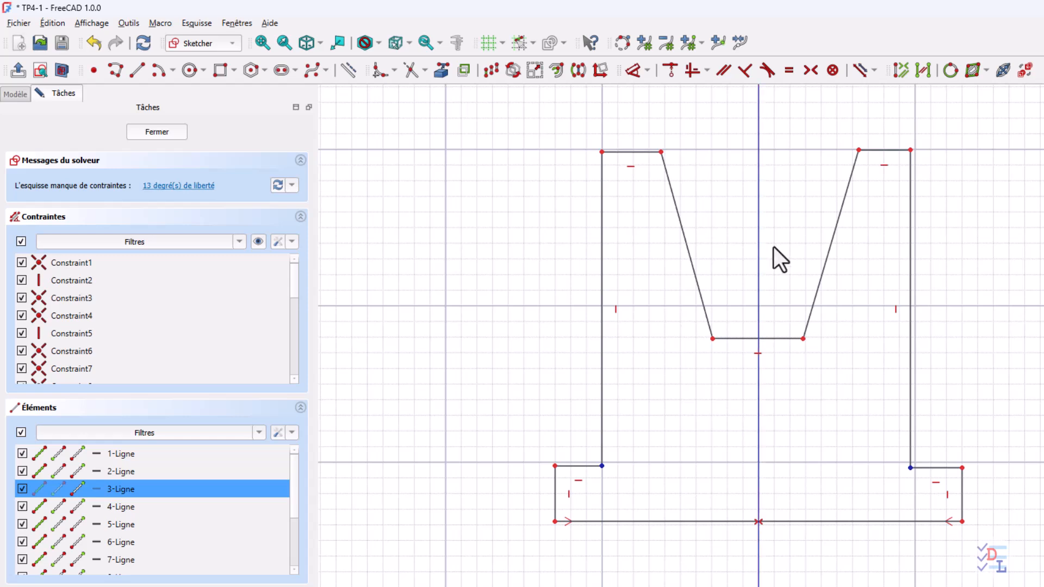
click(811, 70)
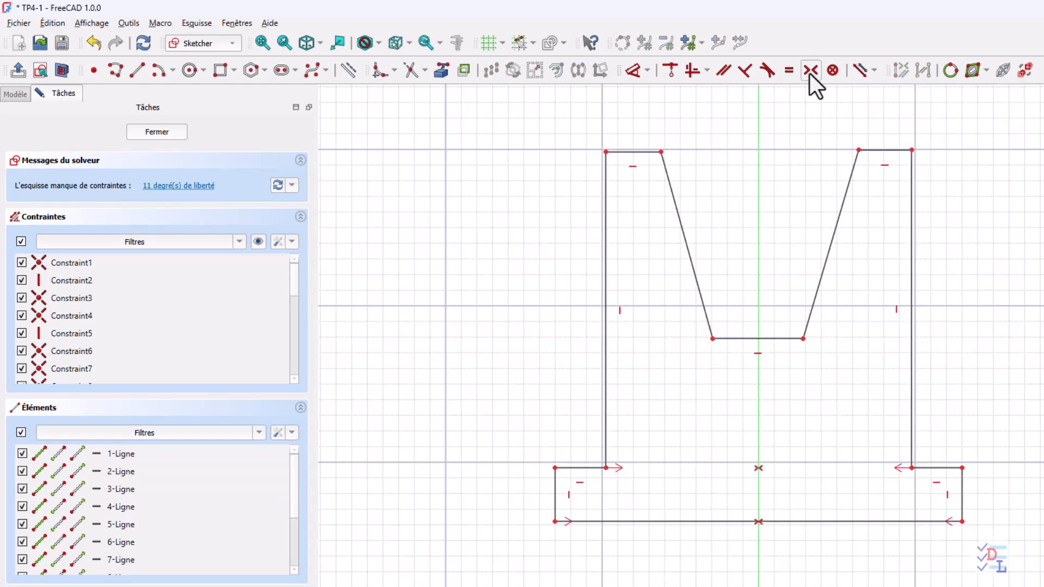
- Make the V notch's two upper corners and two lower corners symmetric about the vertical axis
click(662, 152)
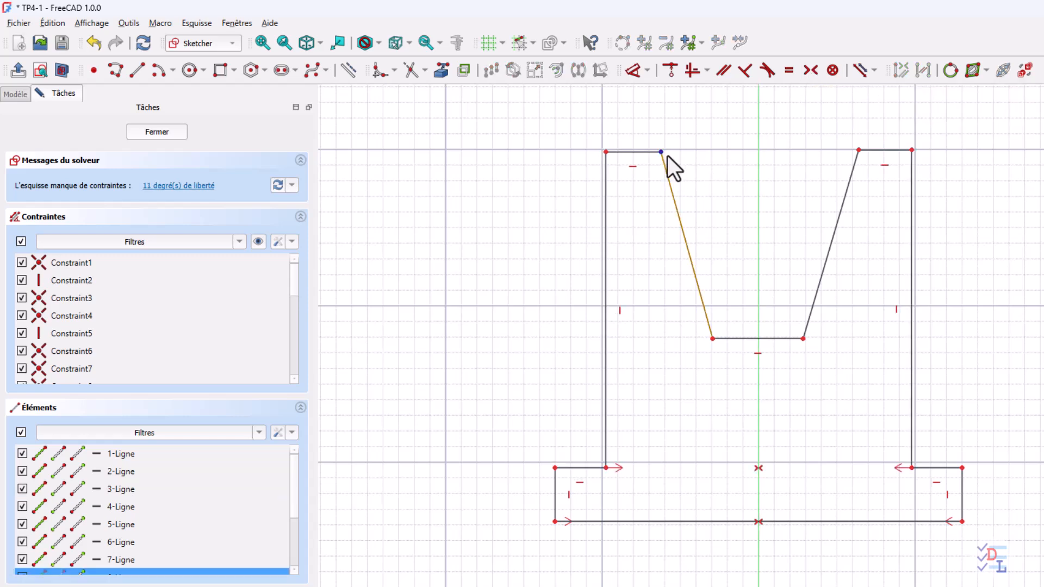
click(858, 149)
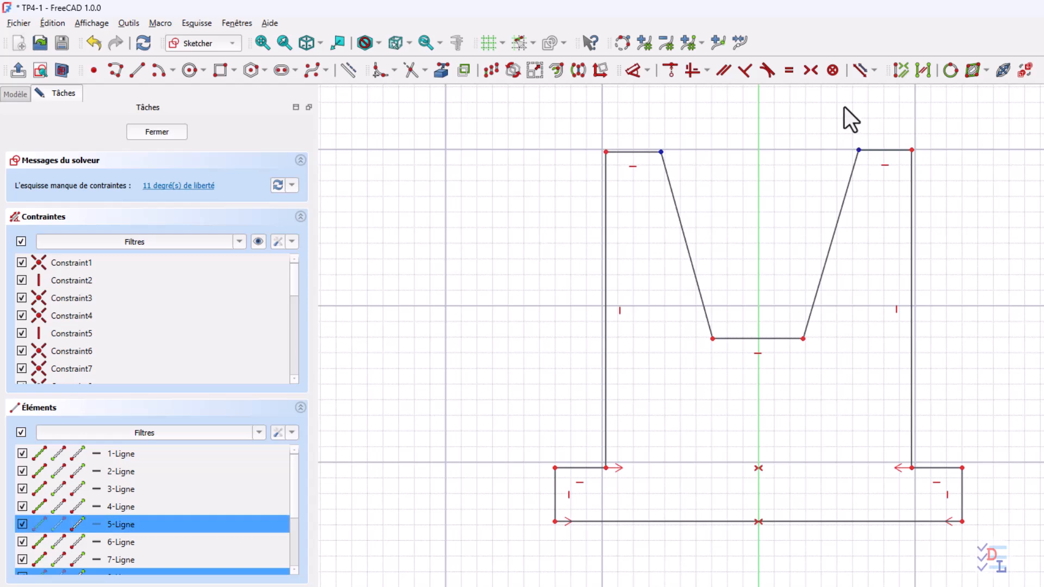
click(760, 110)
click(810, 70)
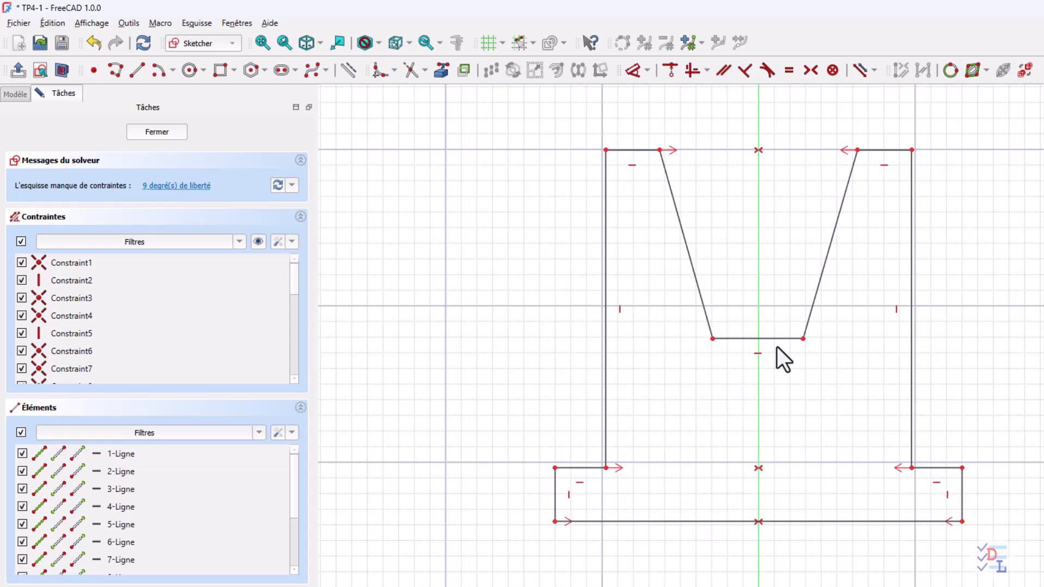
click(712, 339)
click(803, 339)
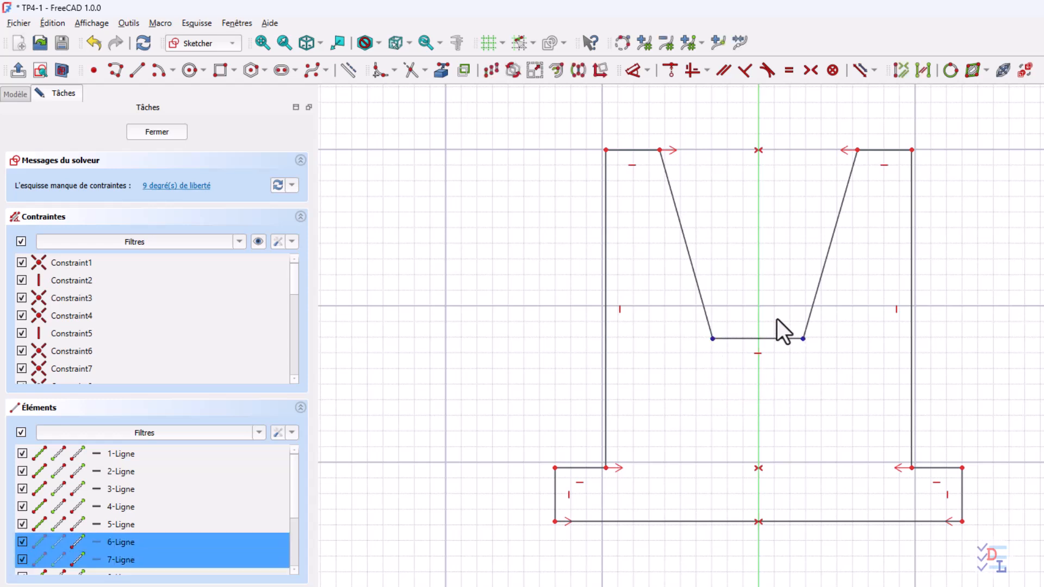
click(759, 265)
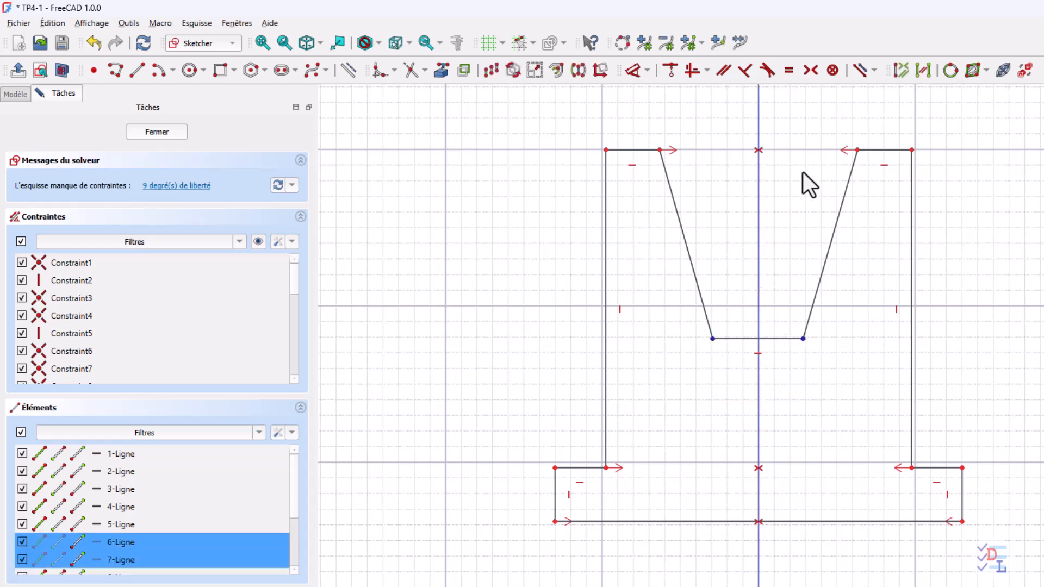
click(811, 70)
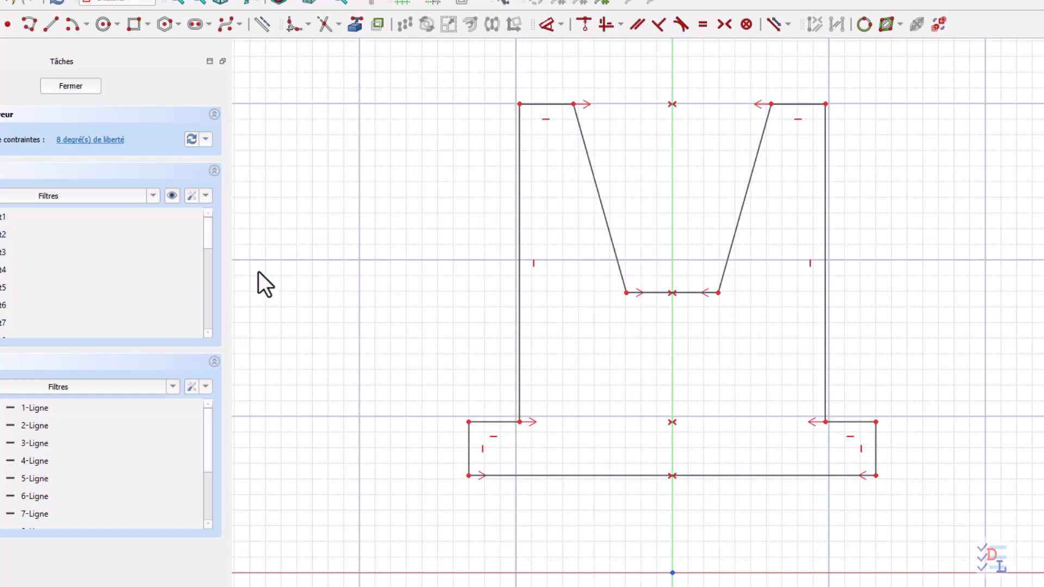
- Dimension the base line's right endpoint 6 mm vertically above the sketch's horizontal axis
click(548, 24)
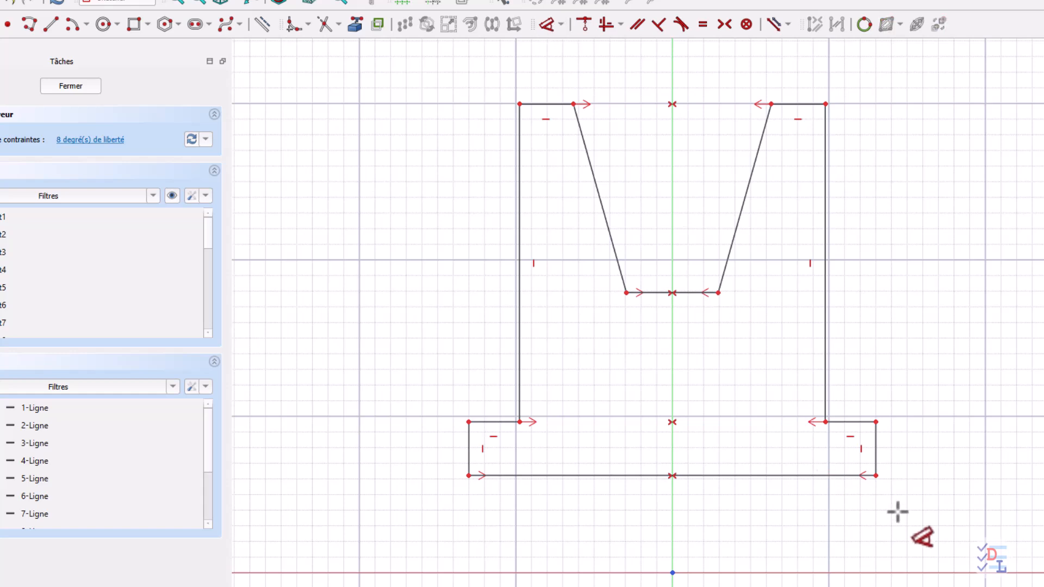
click(876, 476)
click(943, 513)
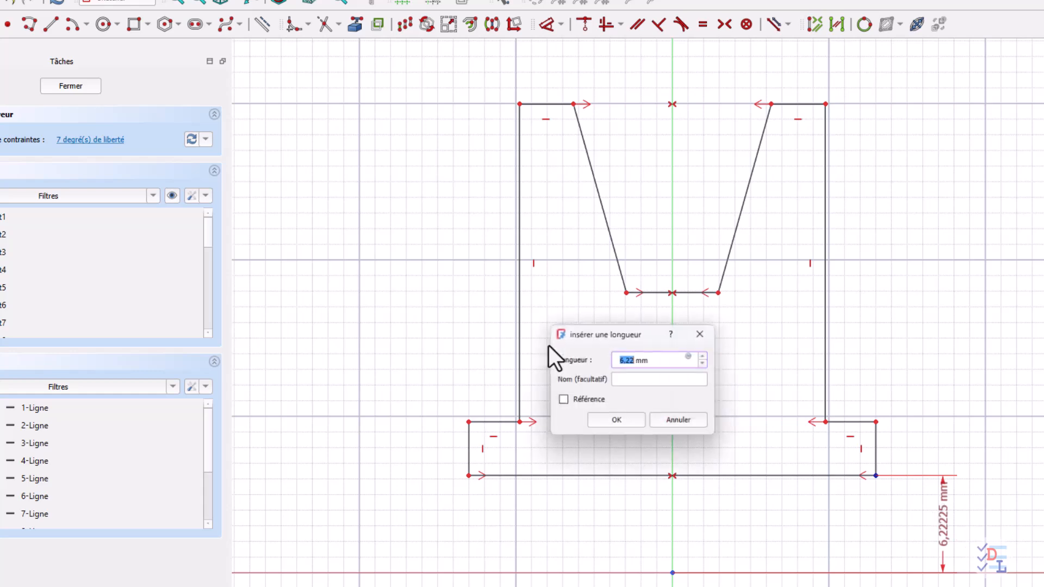
text(6)
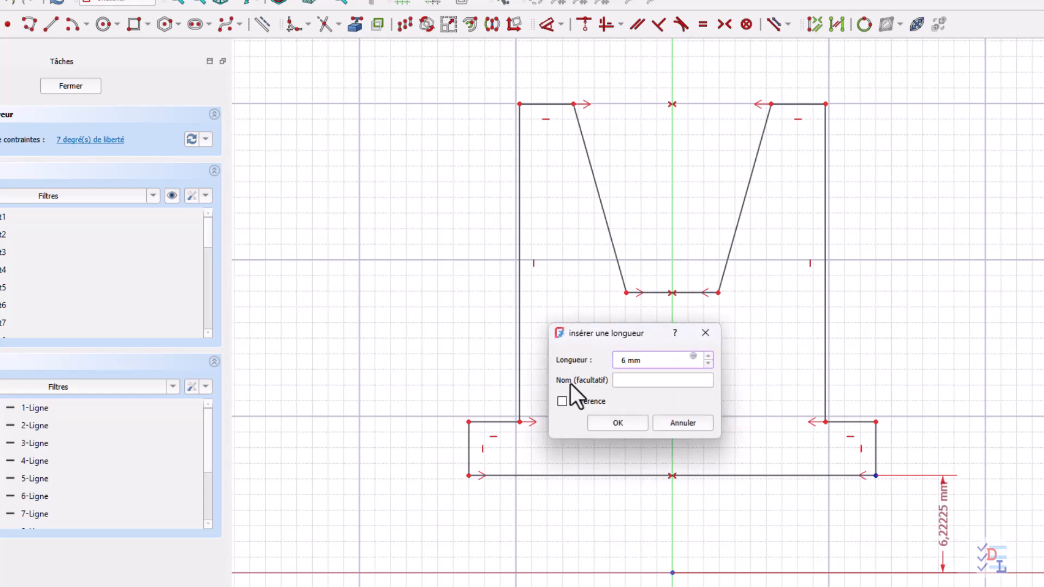
click(615, 423)
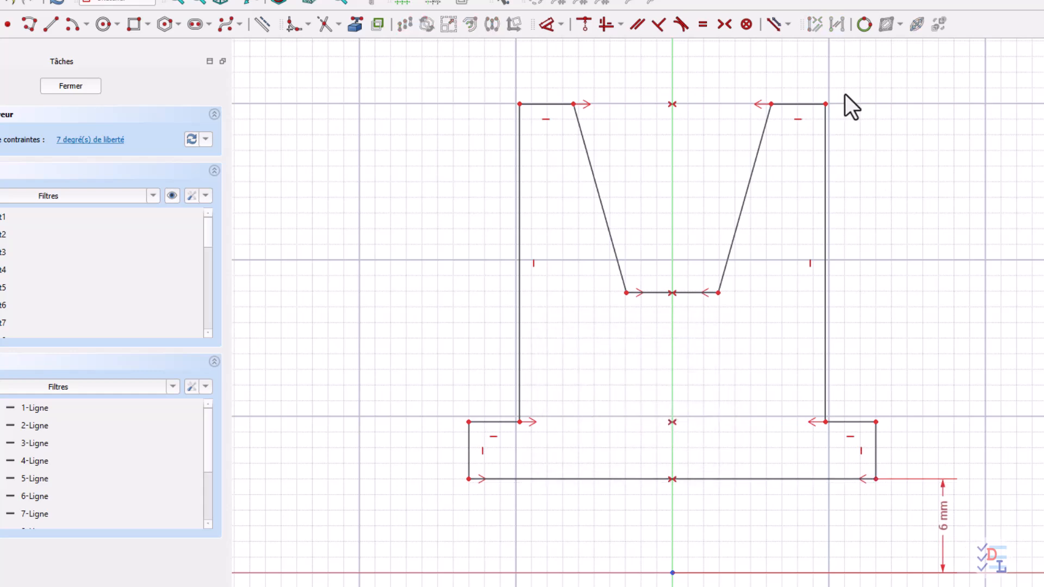
- Dimension the right upright's upper outer corner 30 mm above the horizontal axis
click(826, 104)
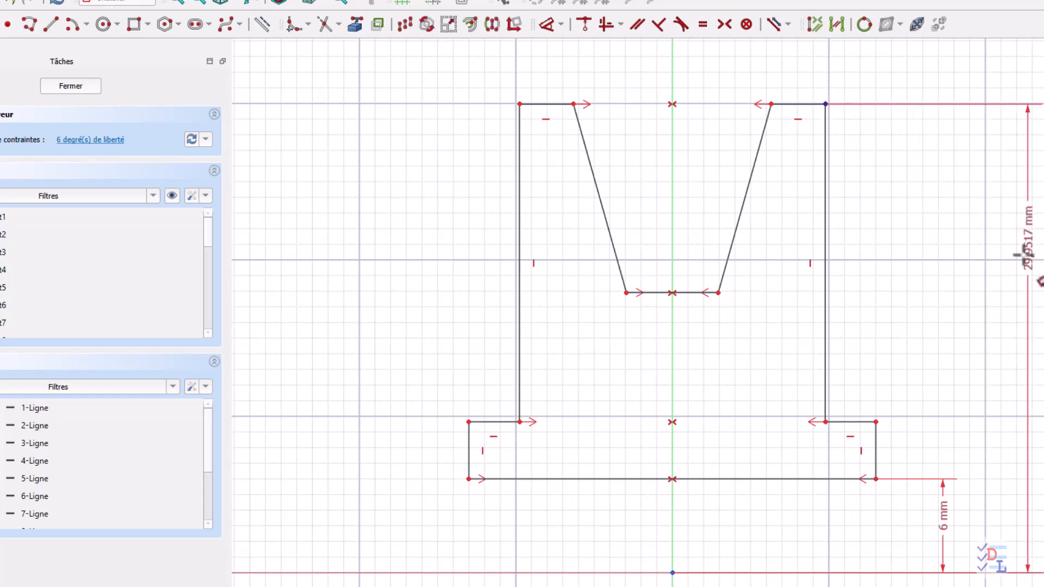
click(1023, 307)
text(3)
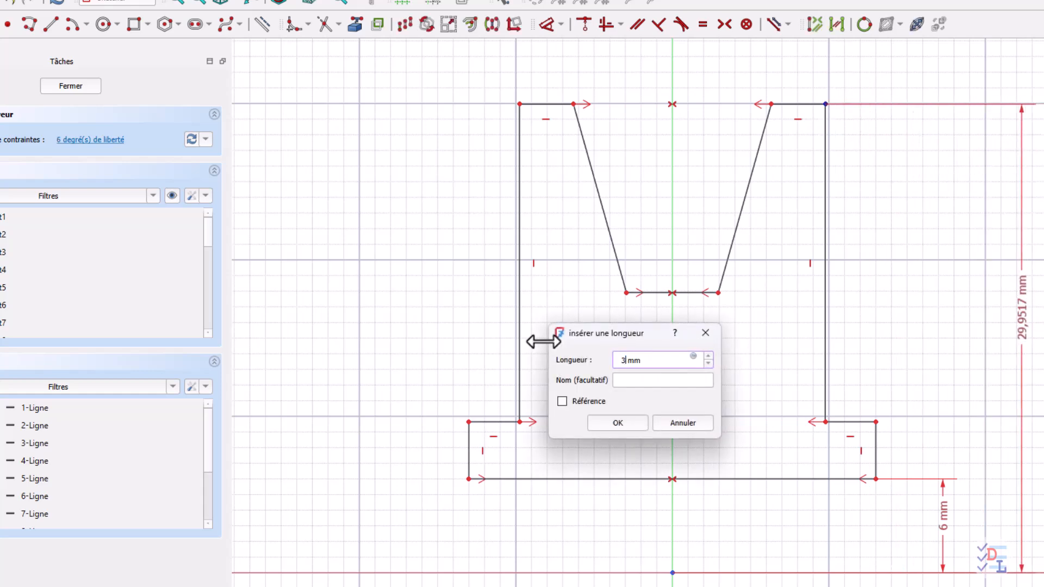
text(0)
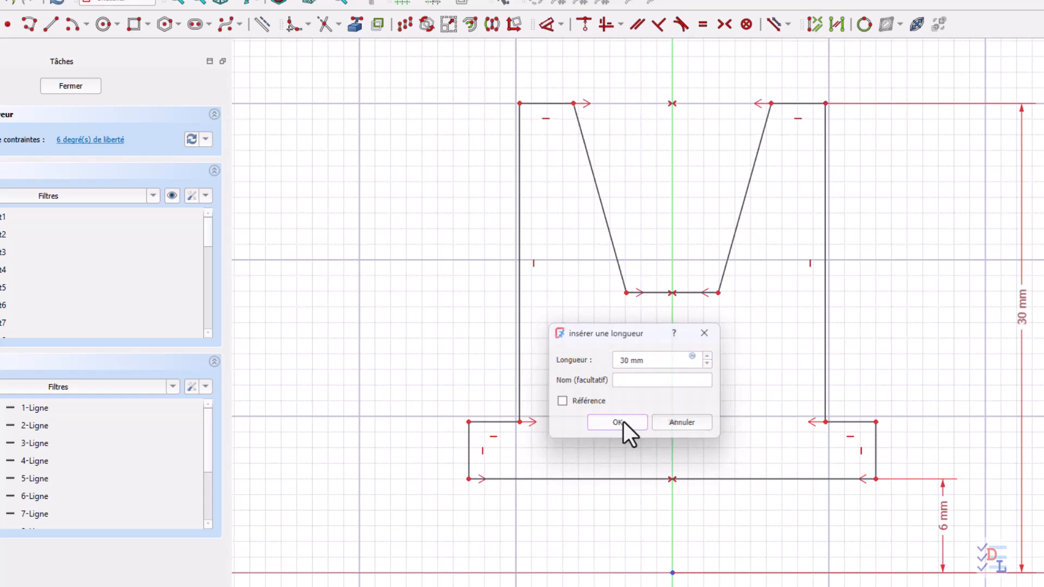
click(623, 422)
- Set the right foot's outer edge height to 3 mm and its top edge length to 3 mm
click(876, 450)
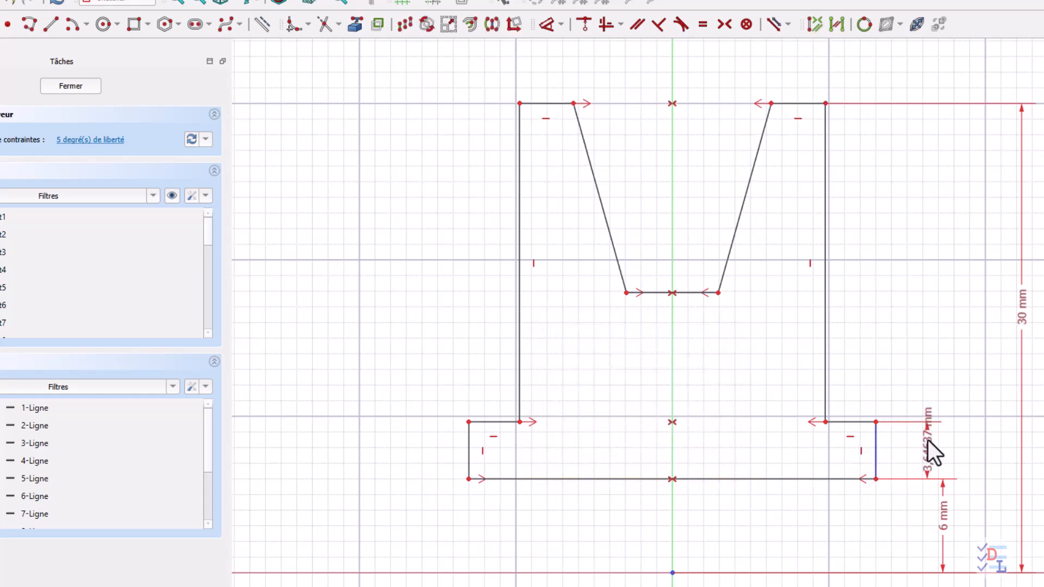
click(926, 373)
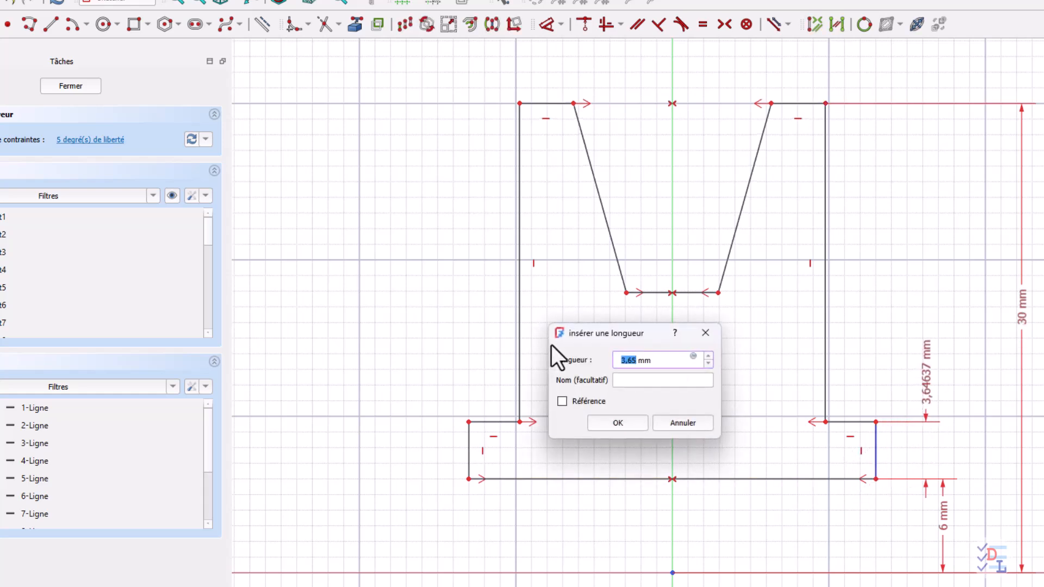
text(3)
click(634, 430)
click(858, 433)
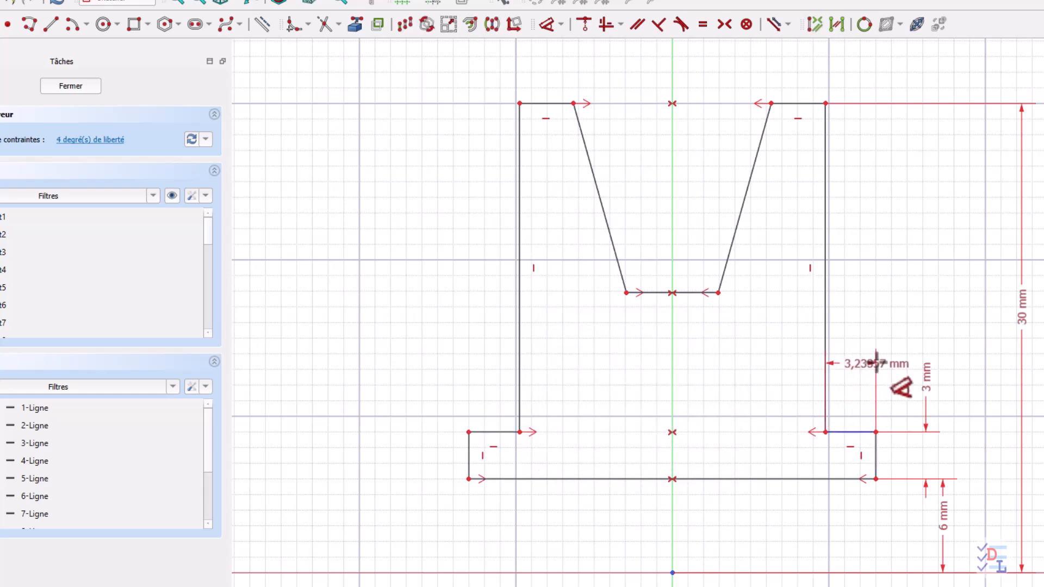
click(795, 386)
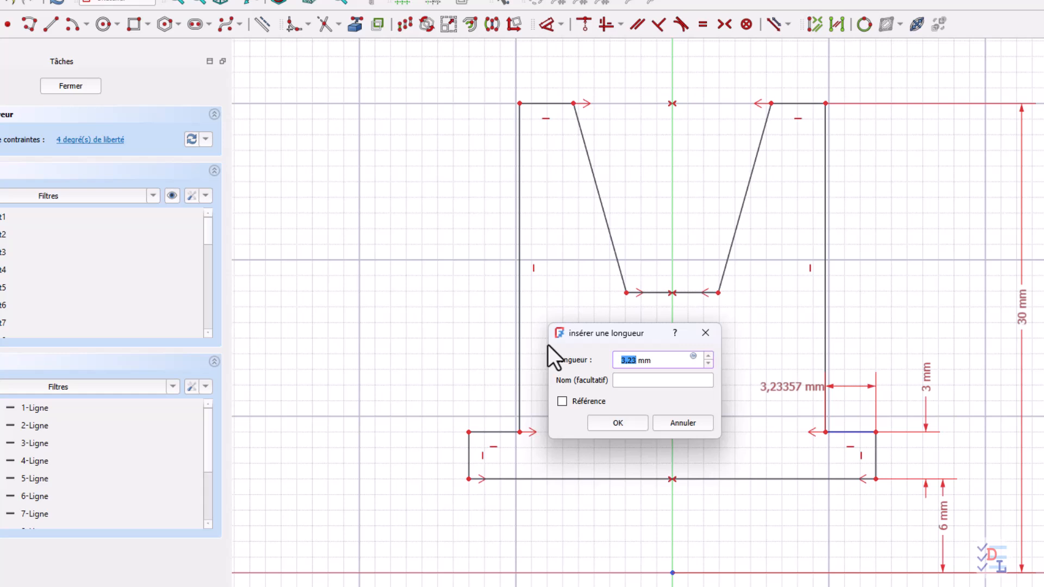
text(3)
click(630, 422)
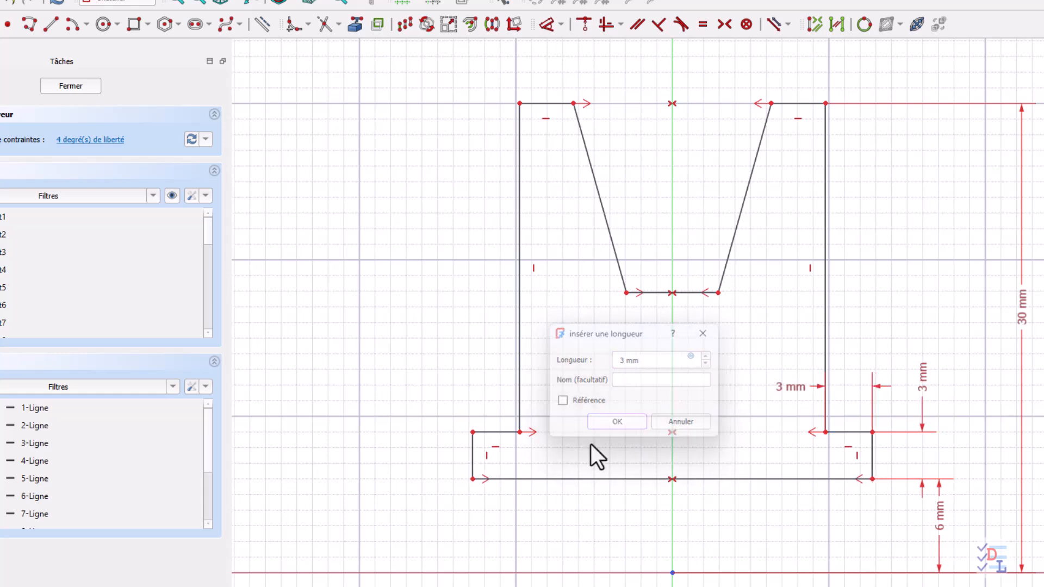
- Set the length of the right upright's top edge to 3 mm
click(794, 102)
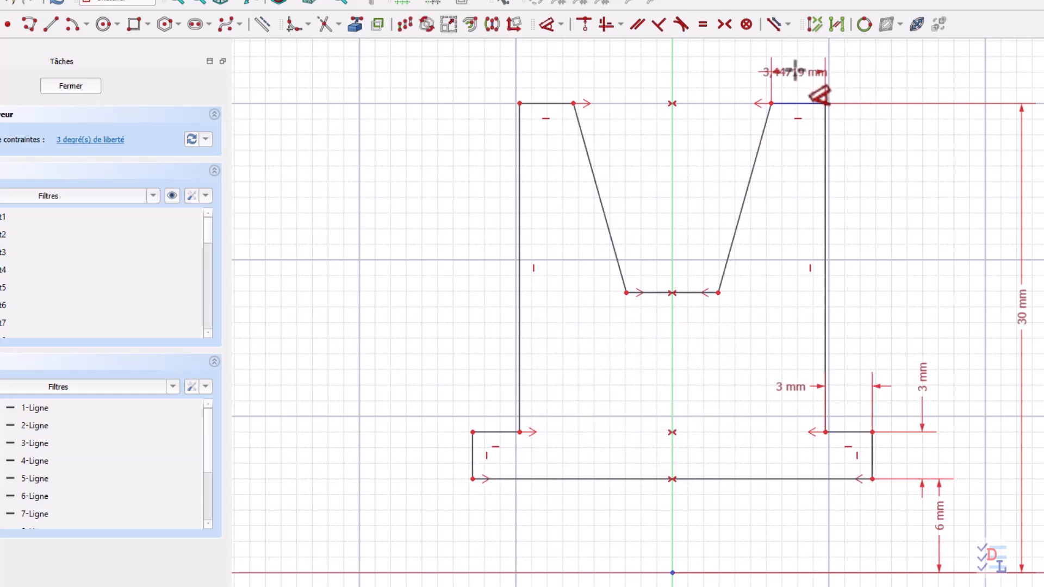
click(809, 62)
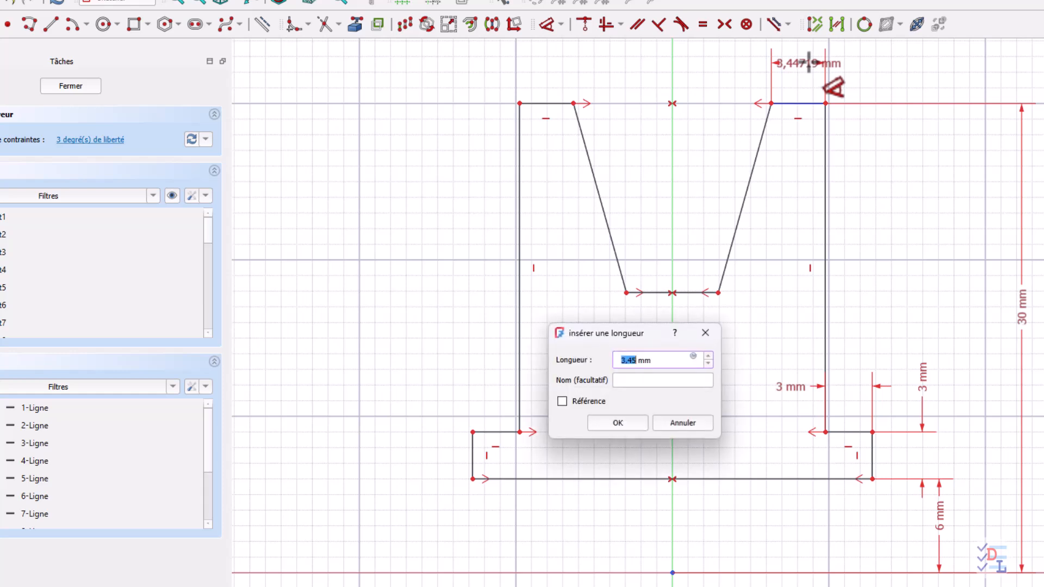
text(3)
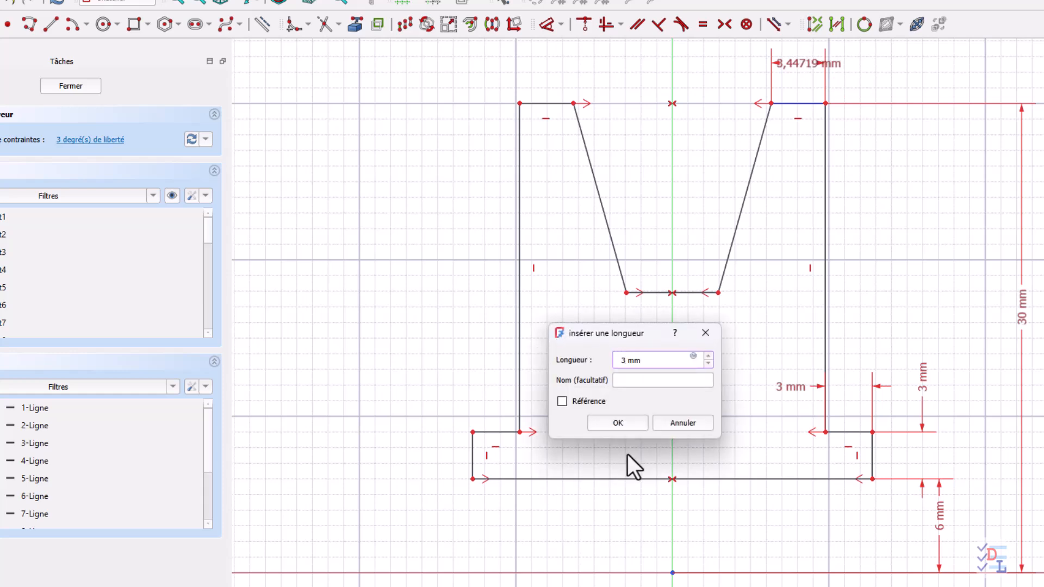
click(619, 423)
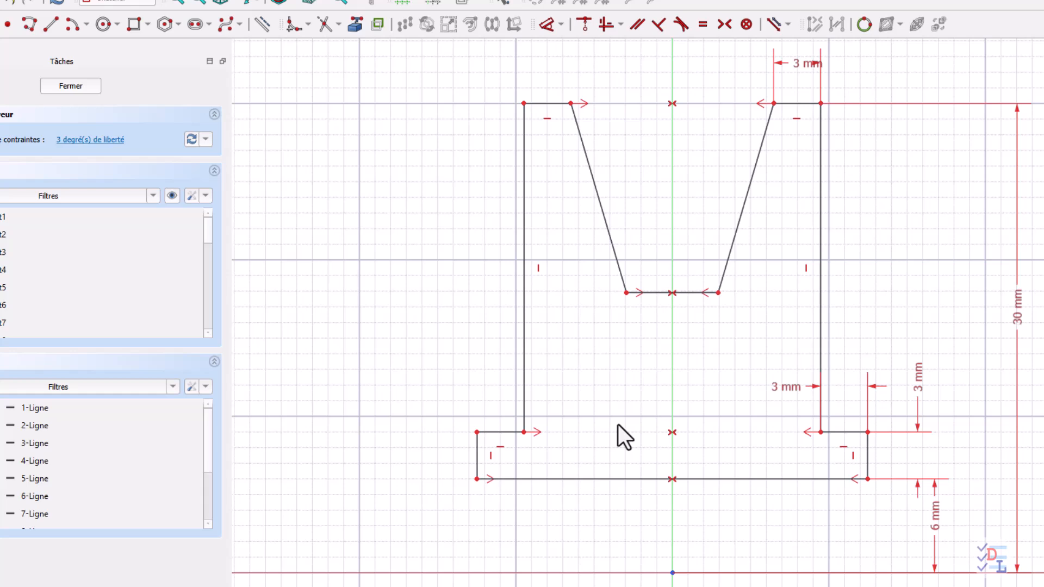
- Set the width of the V notch's flat floor to 6 mm
click(658, 293)
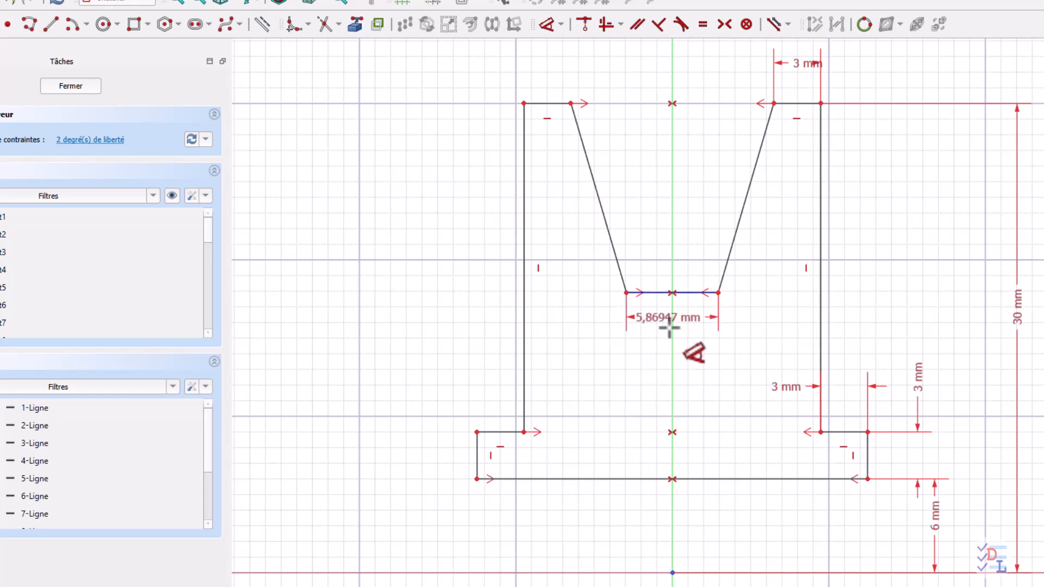
click(669, 342)
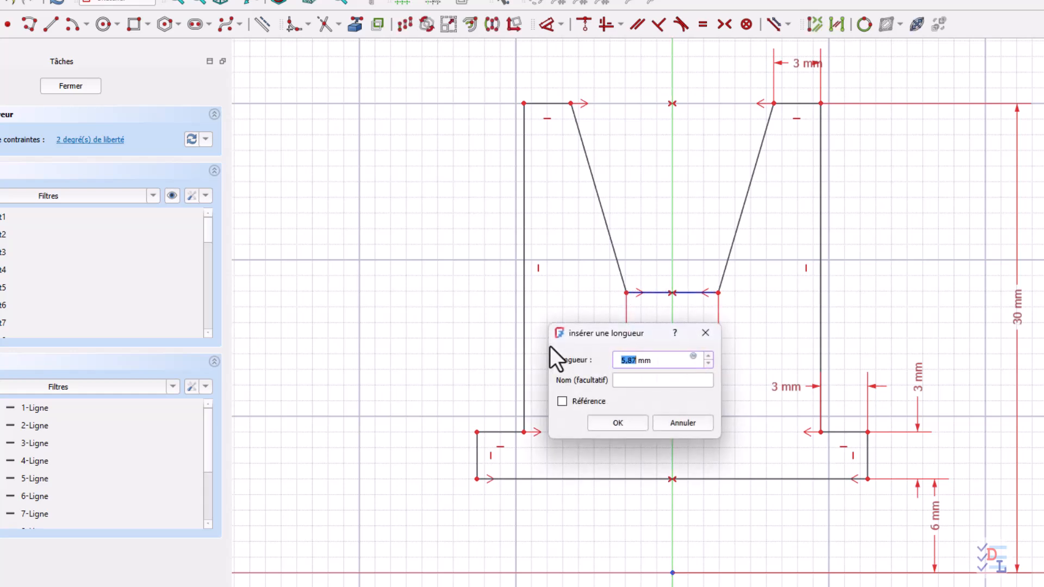
text(6)
click(616, 423)
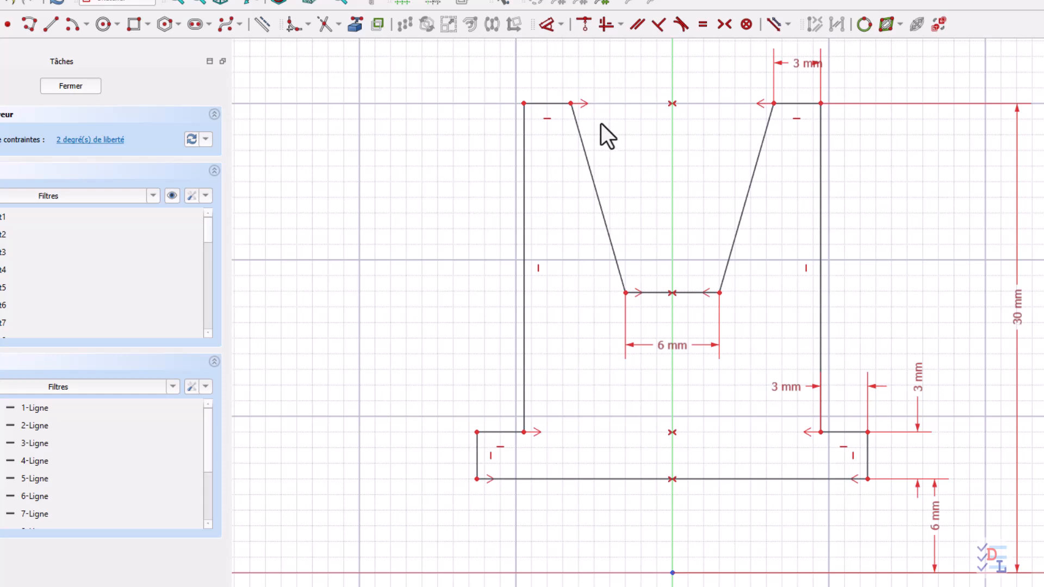
- Set the distance between the V notch's two upper corners to 13 mm
click(571, 103)
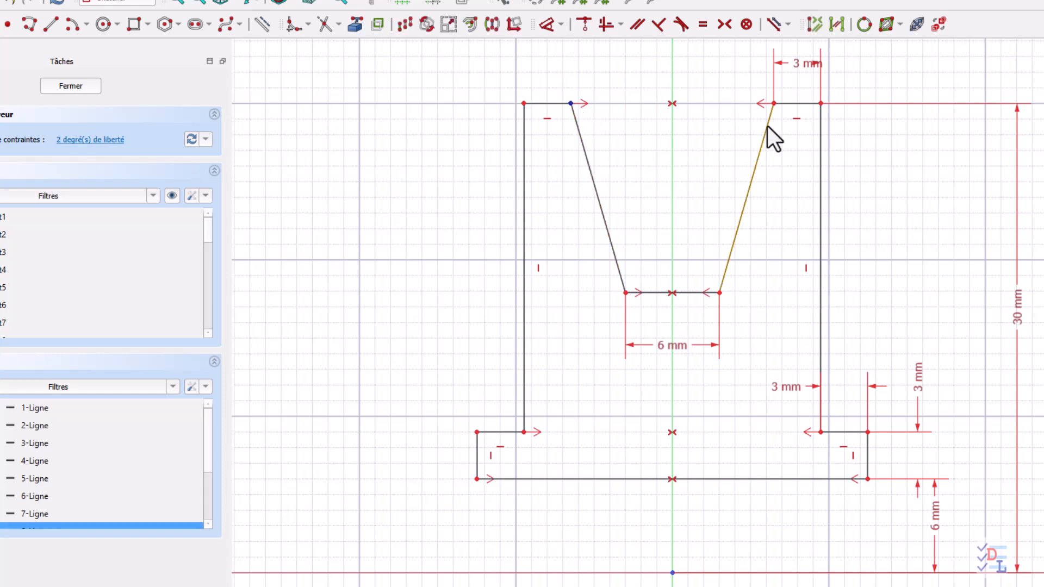
click(774, 104)
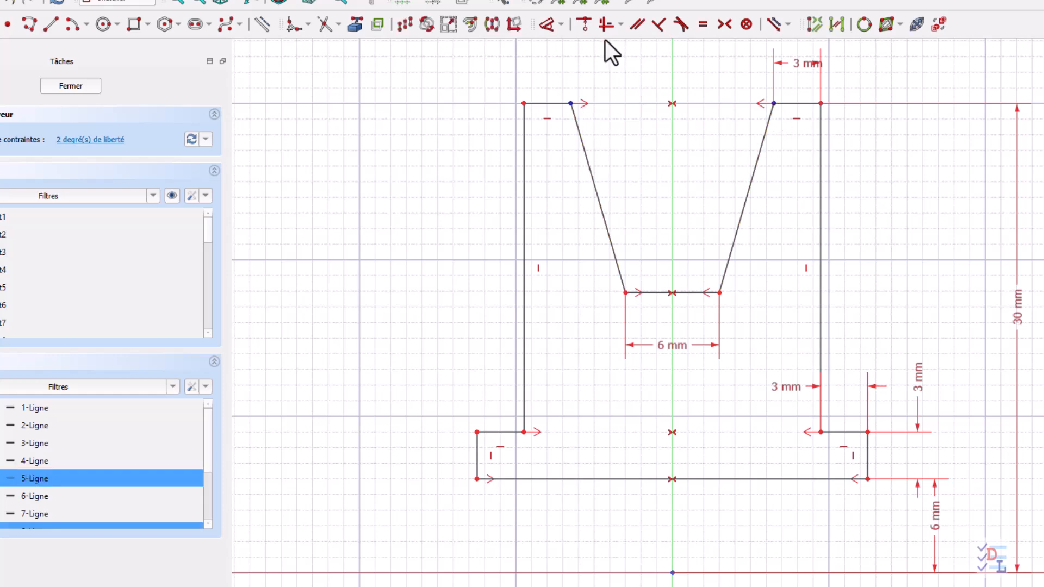
click(547, 24)
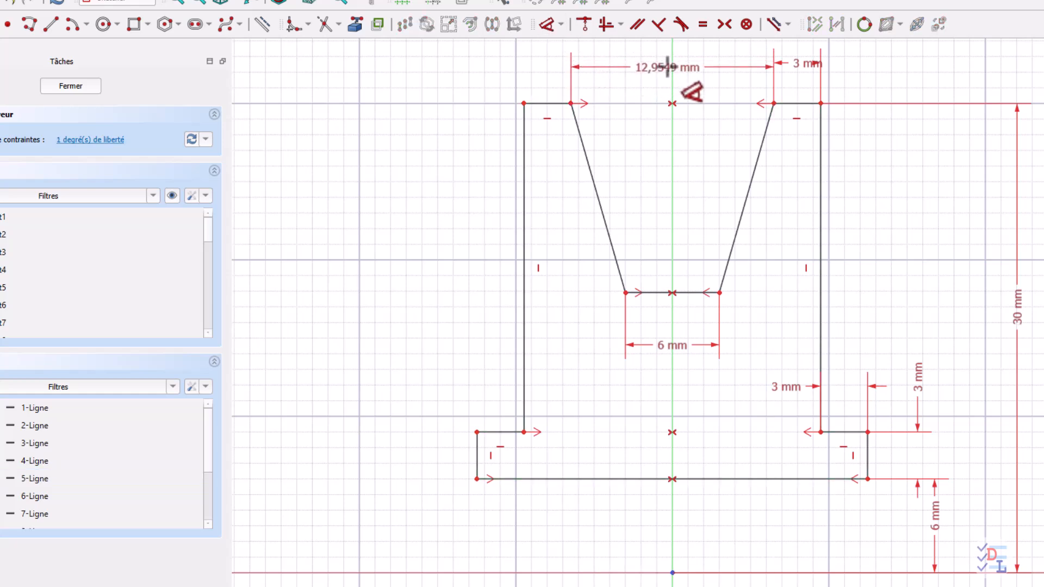
text(13)
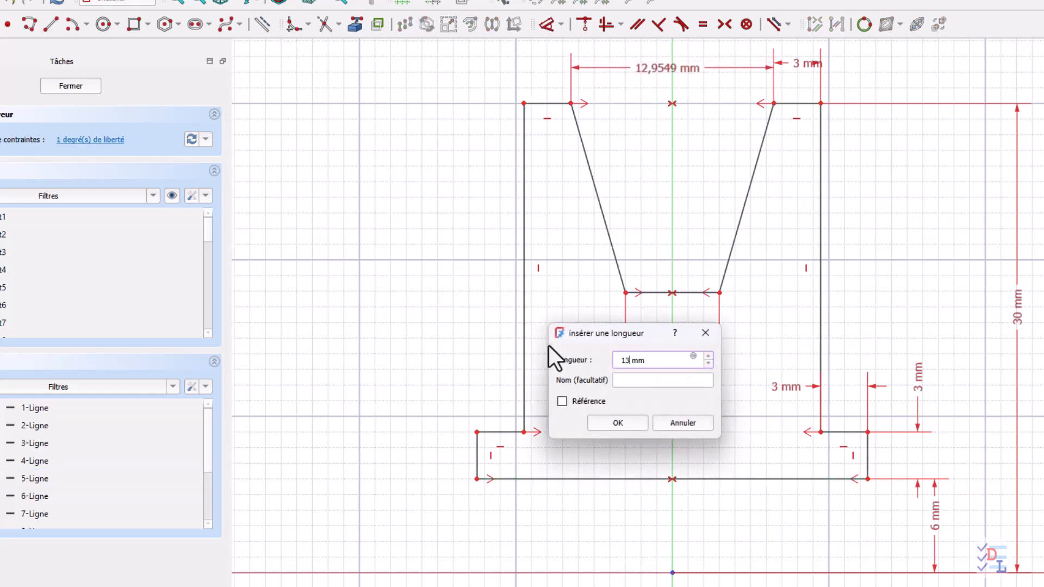
click(618, 423)
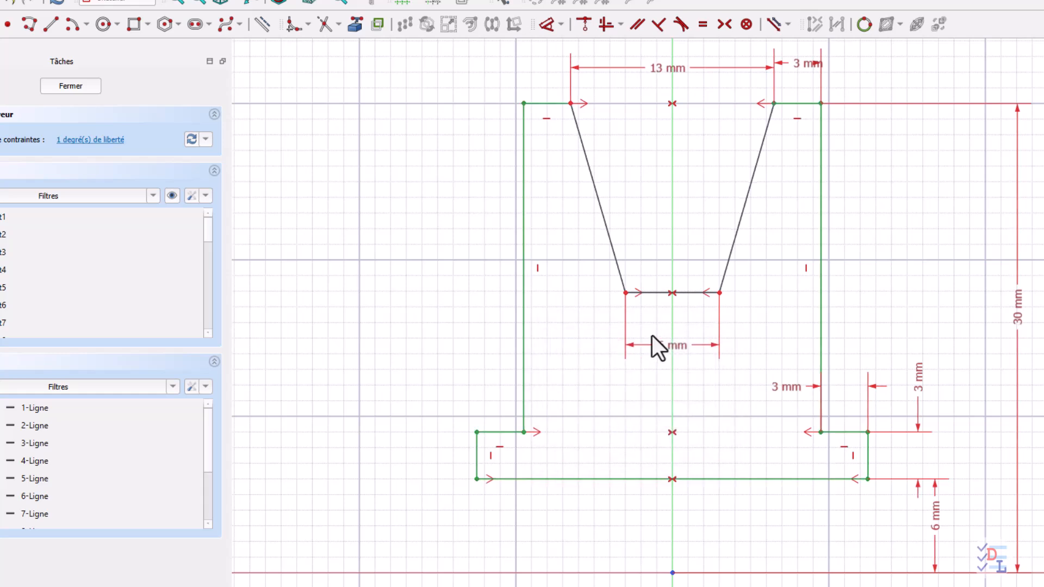
- Constrain the angle between the notch floor and its left flank to 110°
click(655, 293)
click(601, 212)
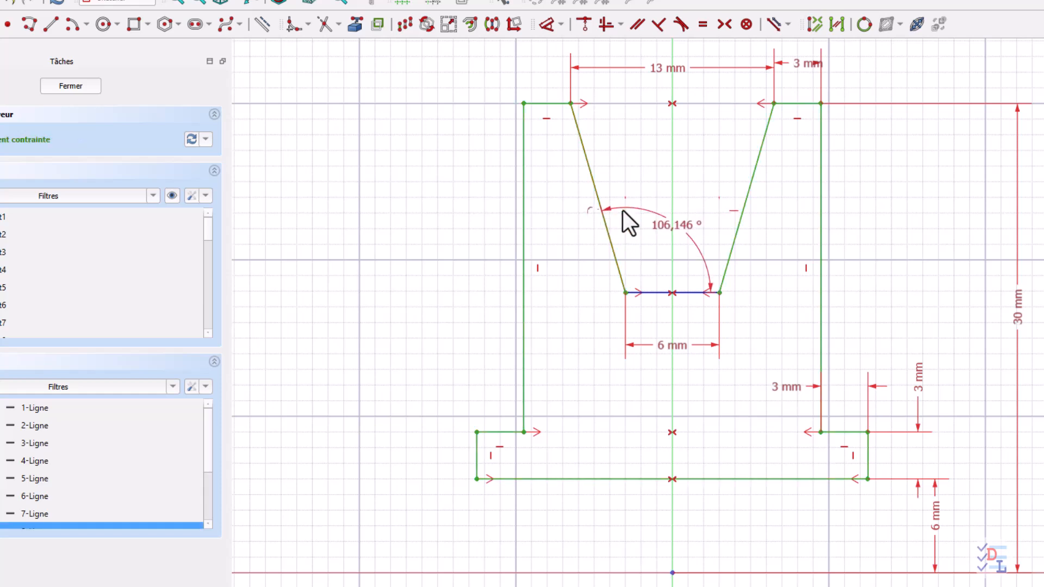
click(644, 204)
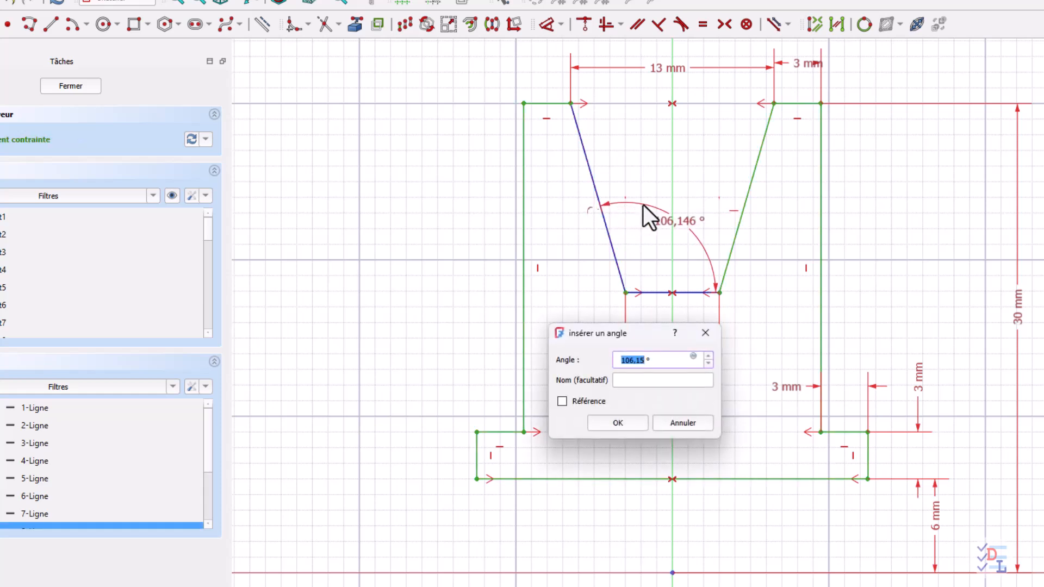
text(110)
click(617, 424)
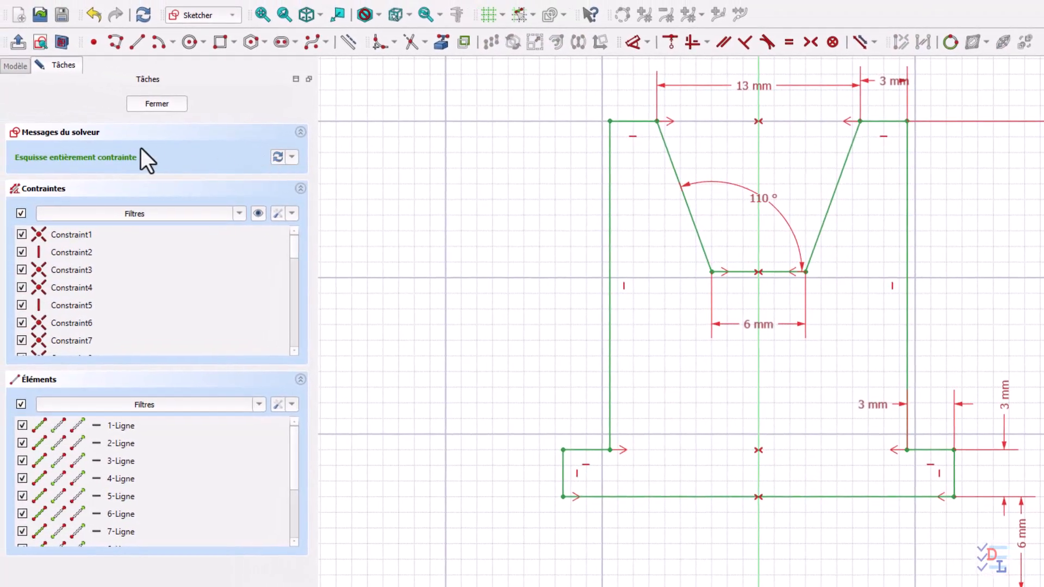
- Close the sketch and revolve the profile 360° about the sketch's horizontal axis, fitting the whole solid in view
click(155, 104)
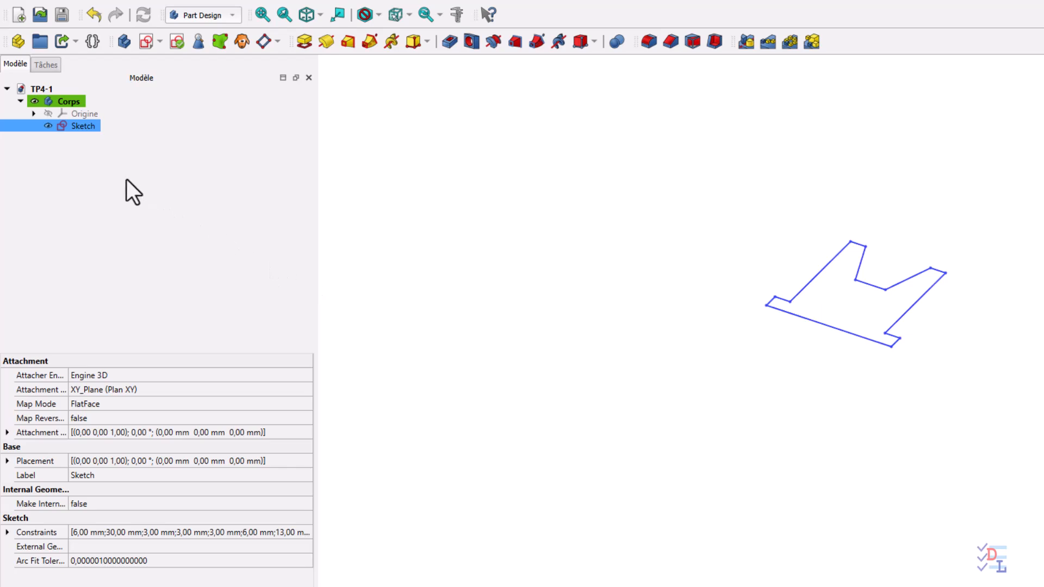
click(325, 42)
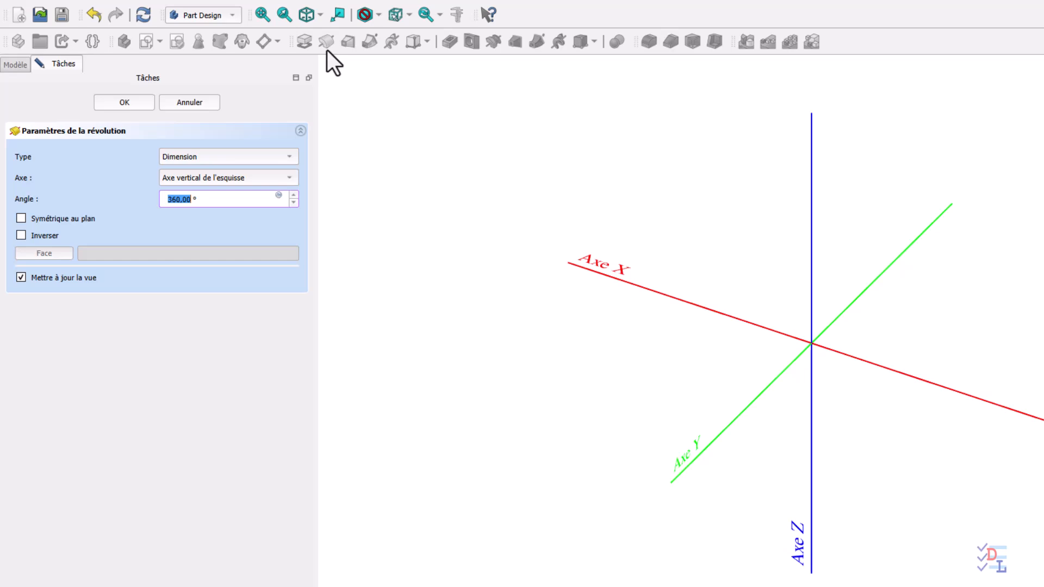
click(269, 179)
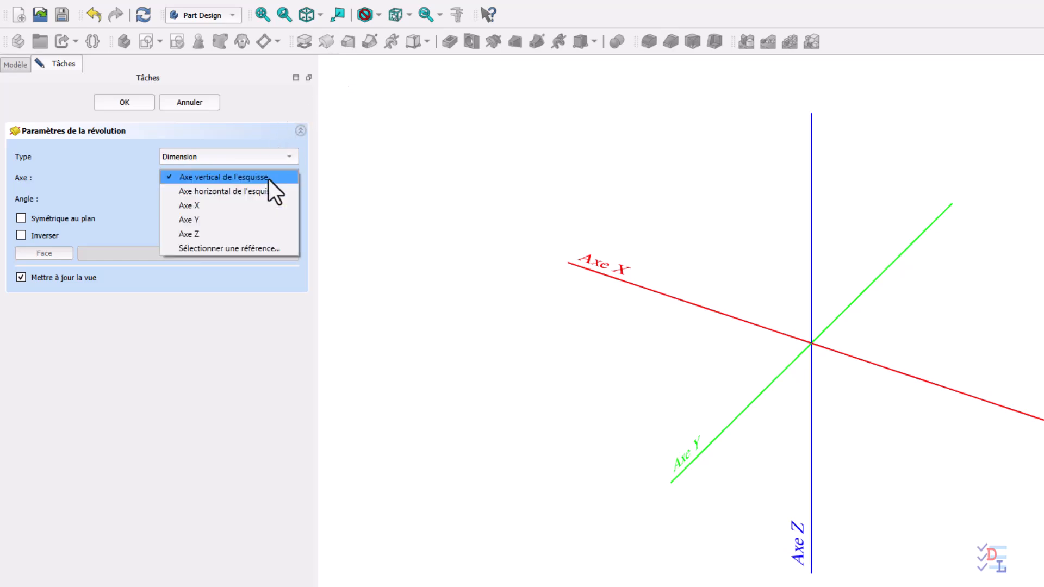
click(267, 191)
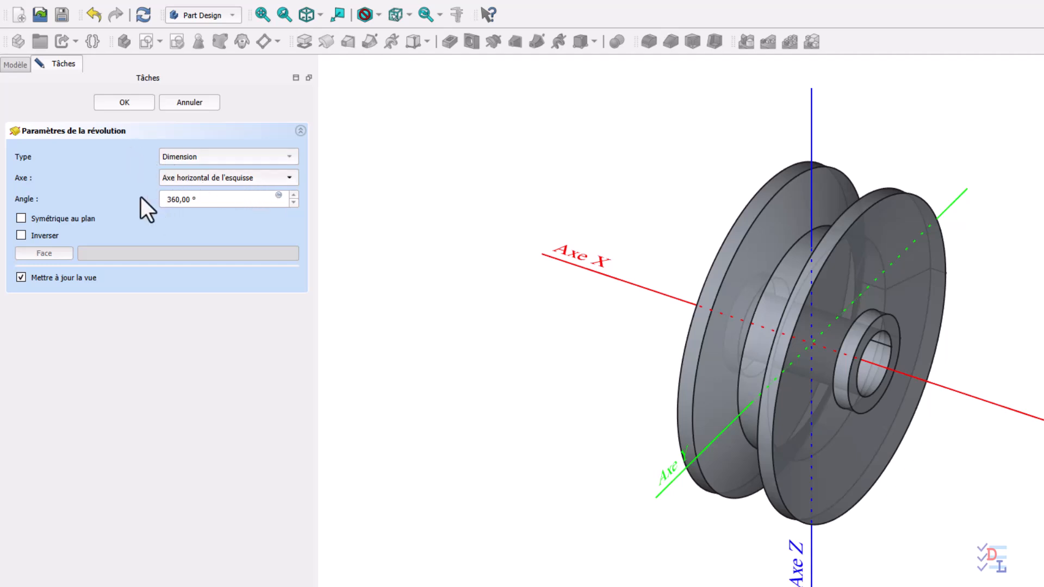
click(125, 102)
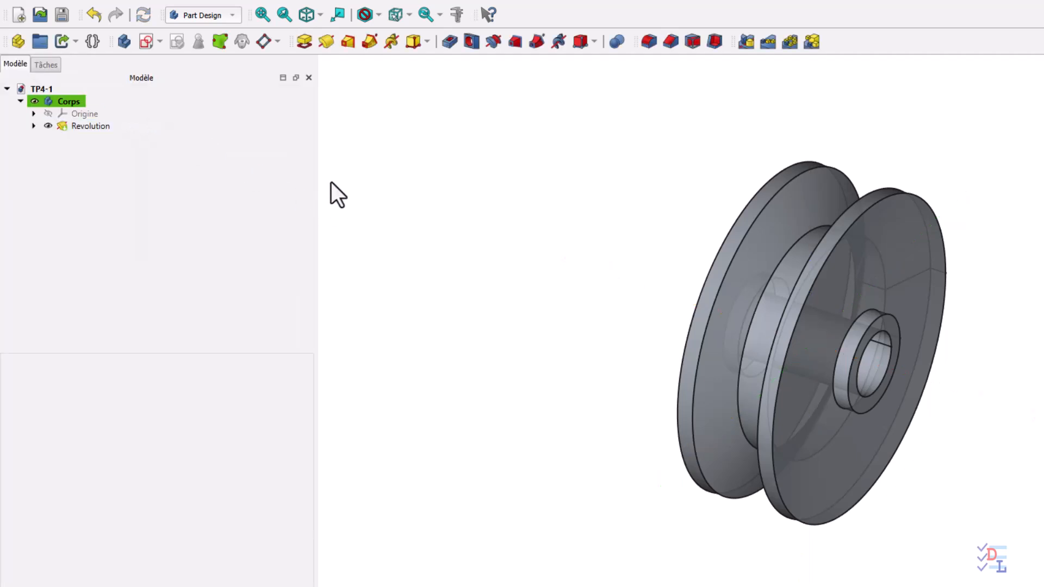
click(262, 14)
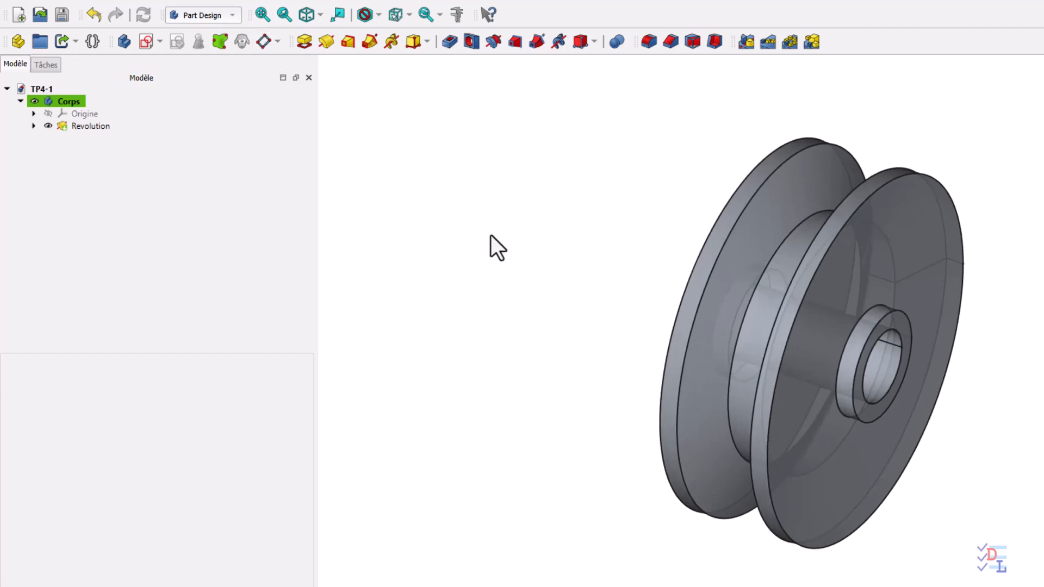